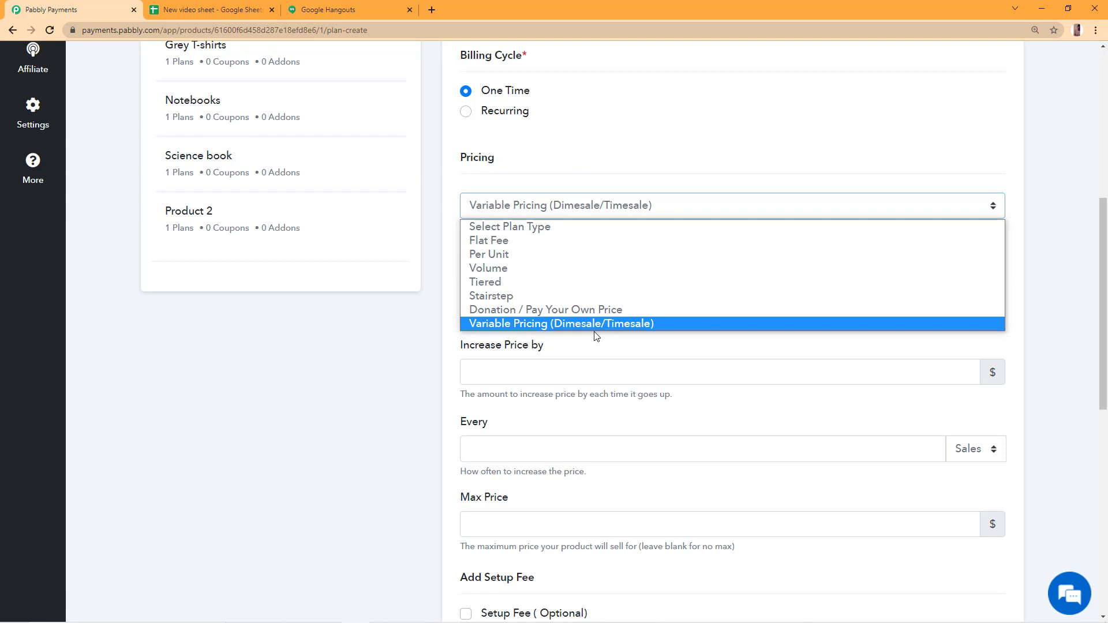
# - Select Variable Pricing (Dimesale/Timesale) and examine its price, increase, interval unit and maximum price fields
pyautogui.click(596, 325)
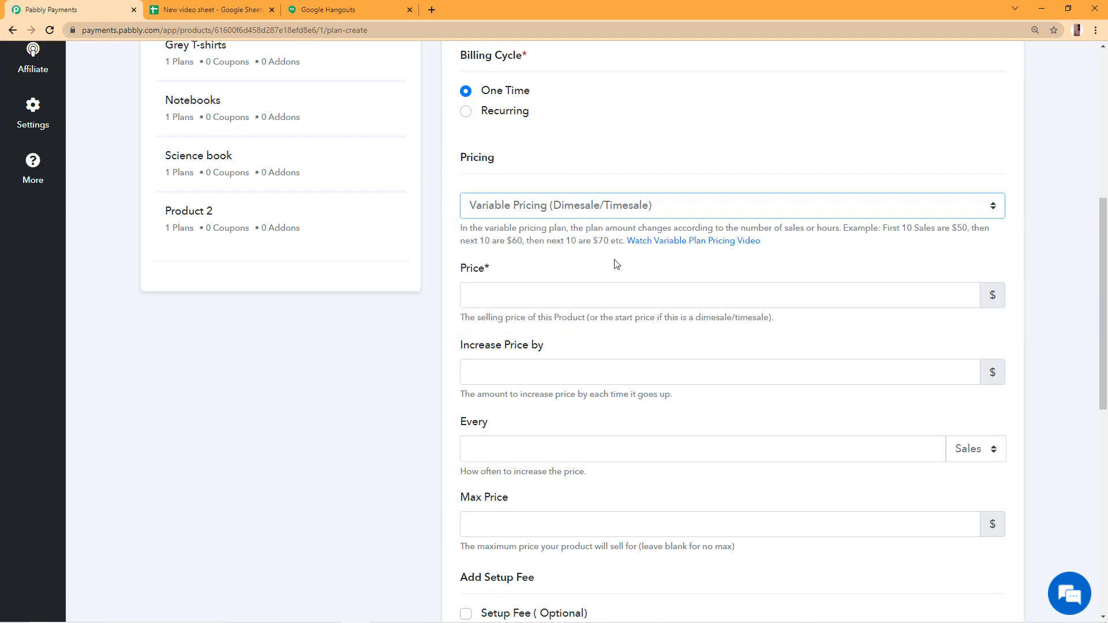
pyautogui.click(532, 298)
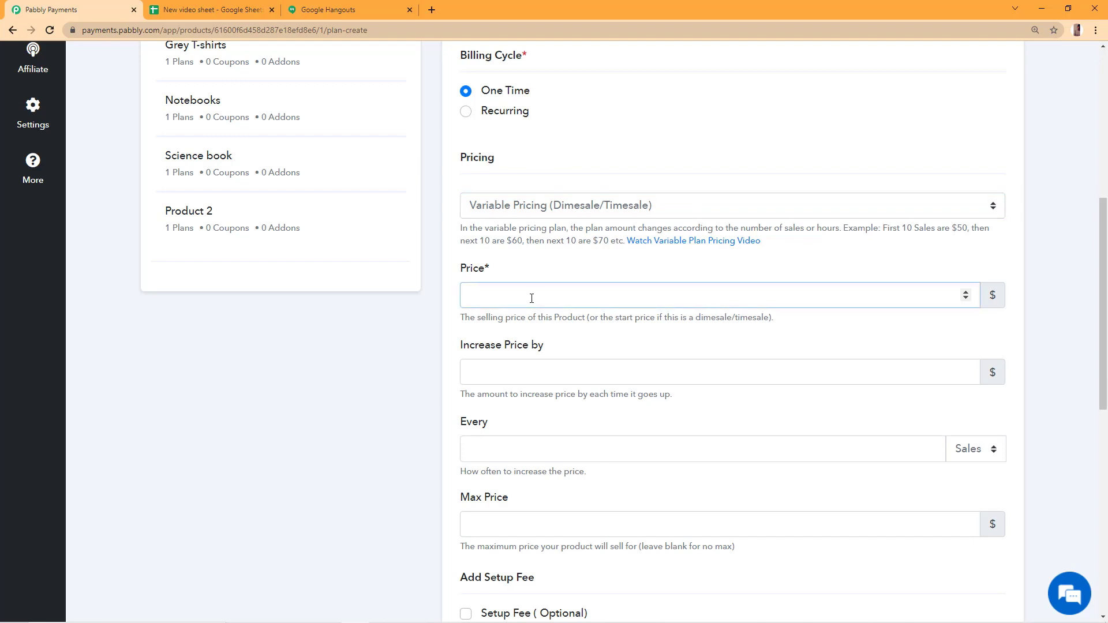
pyautogui.click(702, 367)
pyautogui.click(974, 451)
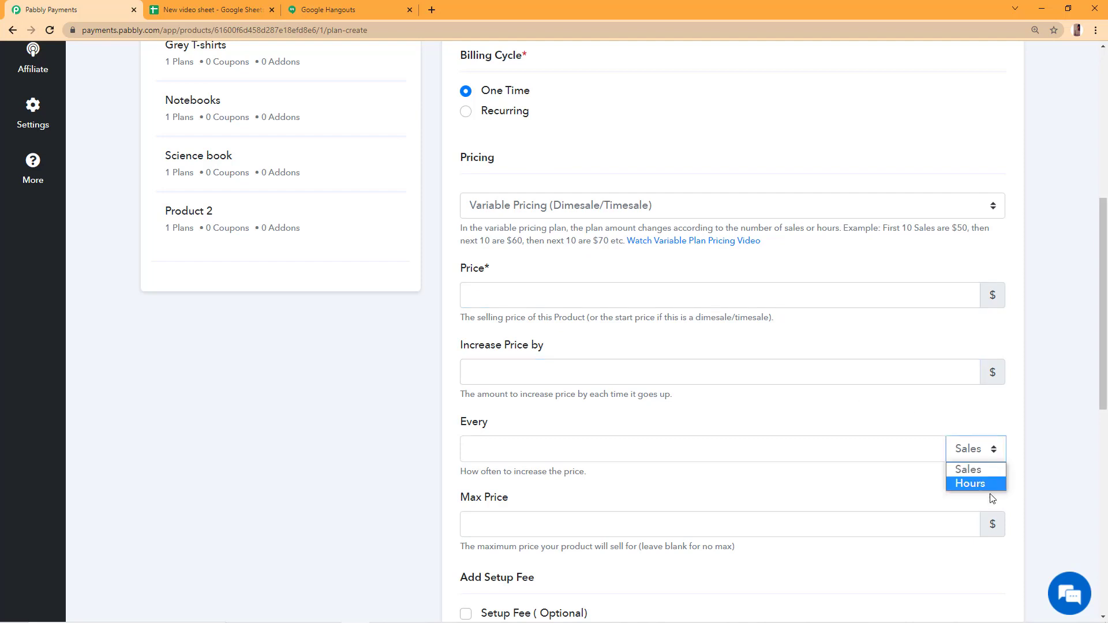
pyautogui.click(758, 478)
pyautogui.scroll(-2, 574, 482)
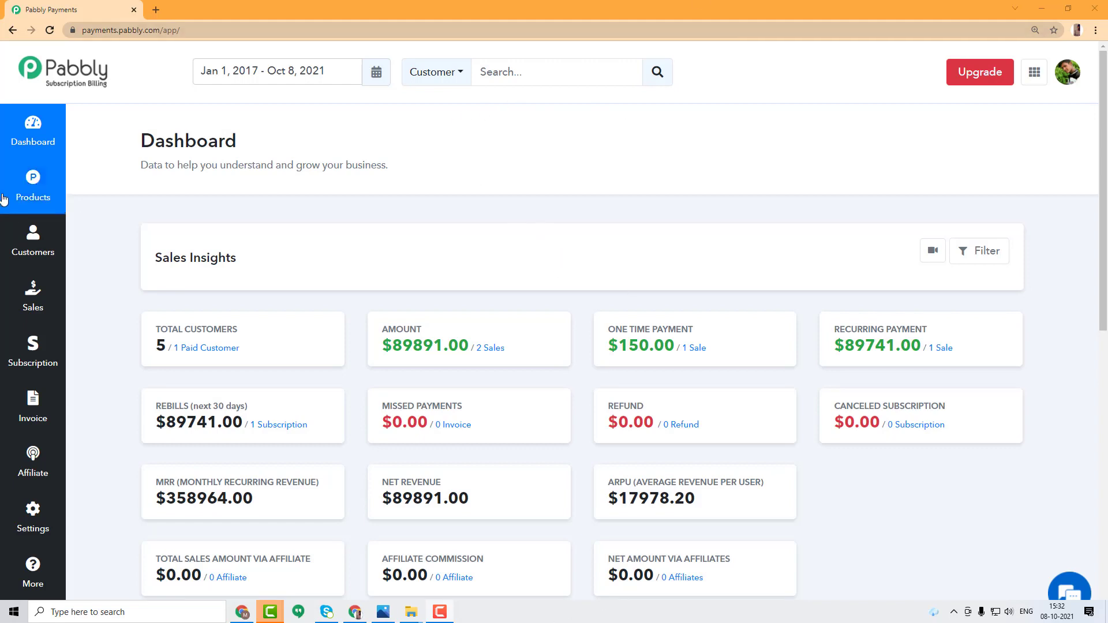
# - Add a new product named "Branded T-shirt" to the Products list
pyautogui.click(28, 195)
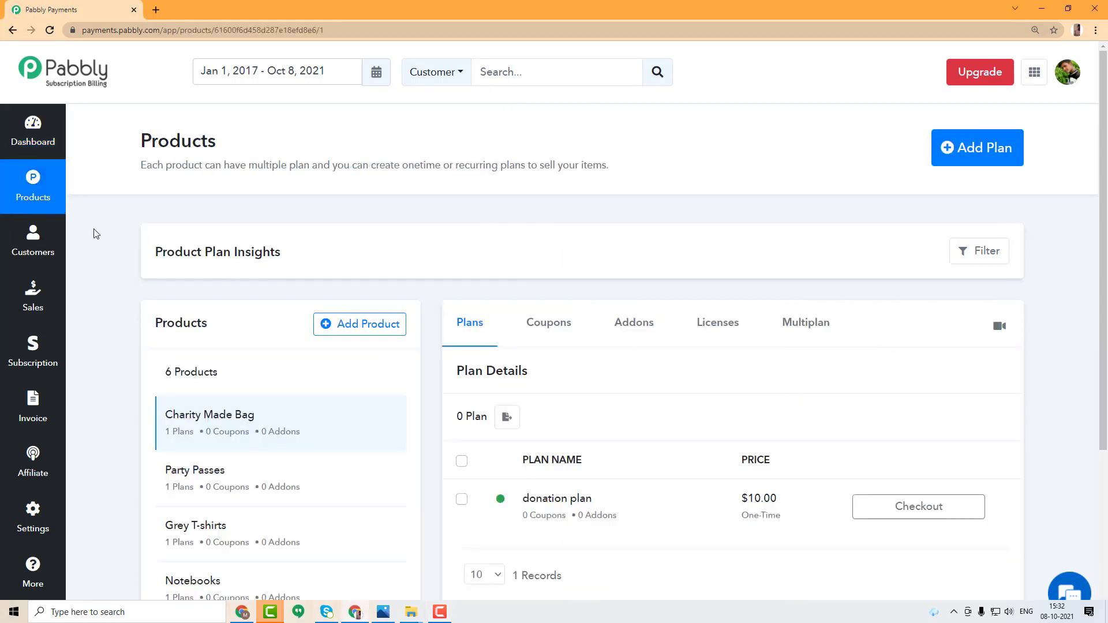
pyautogui.click(323, 326)
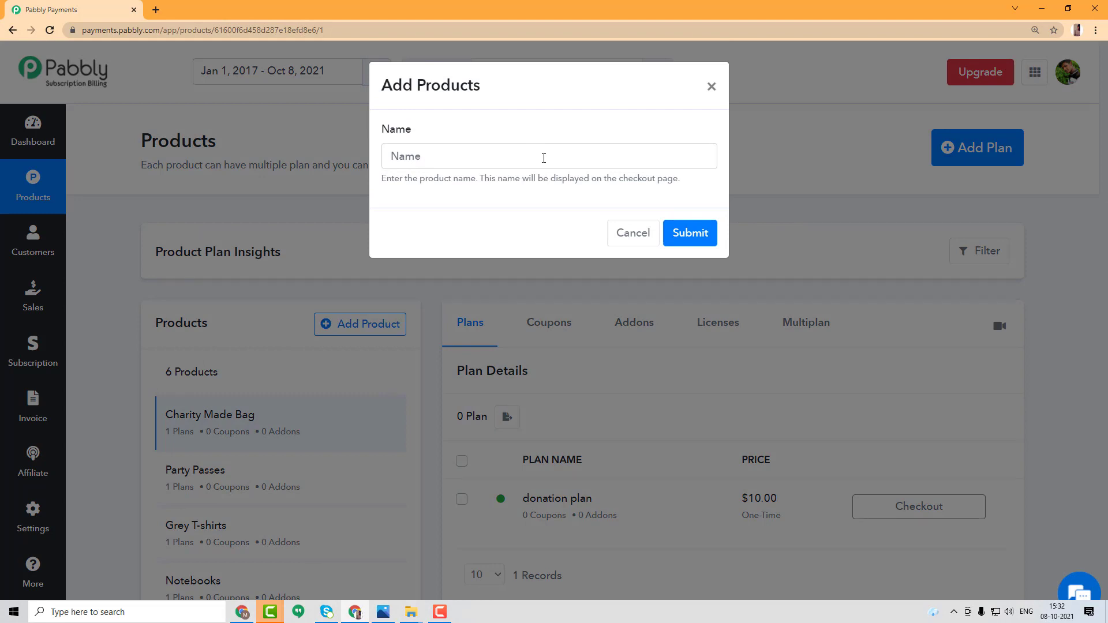
pyautogui.click(544, 158)
pyautogui.write('Bran')
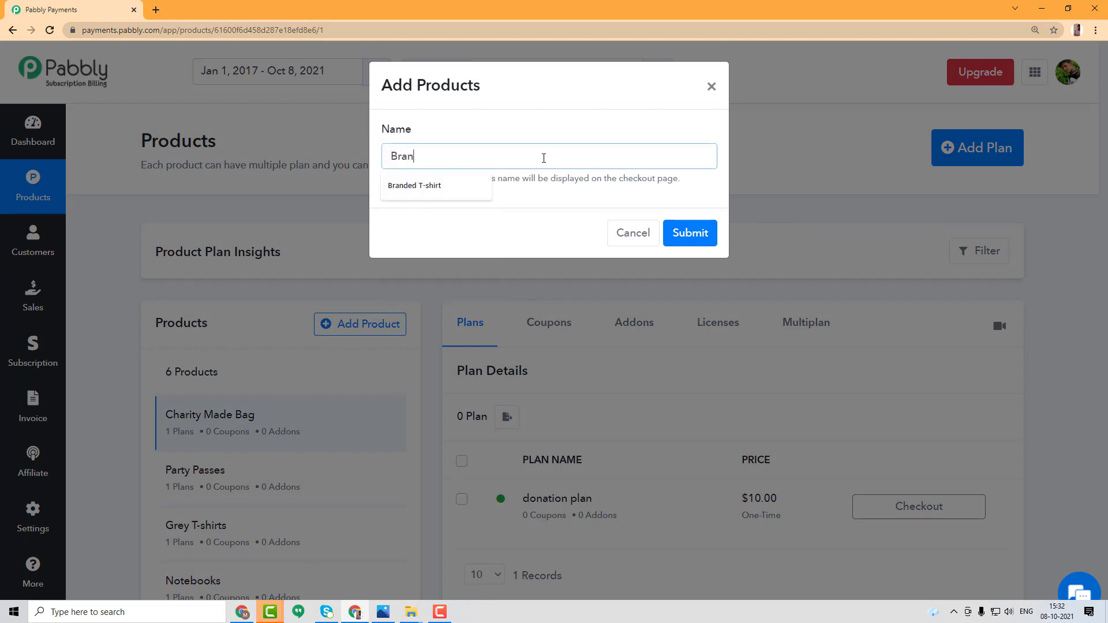
pyautogui.press('Down')
pyautogui.press('Return')
pyautogui.click(699, 237)
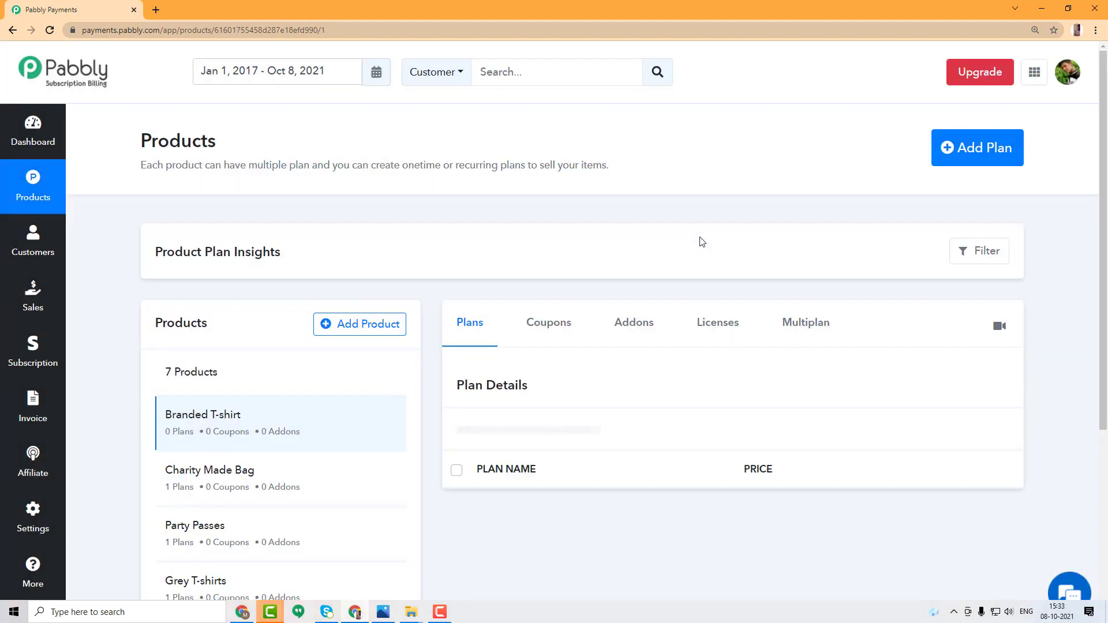
# - Start a new plan for Branded T-shirt and name it "Sale(variable pricing)"
pyautogui.click(947, 156)
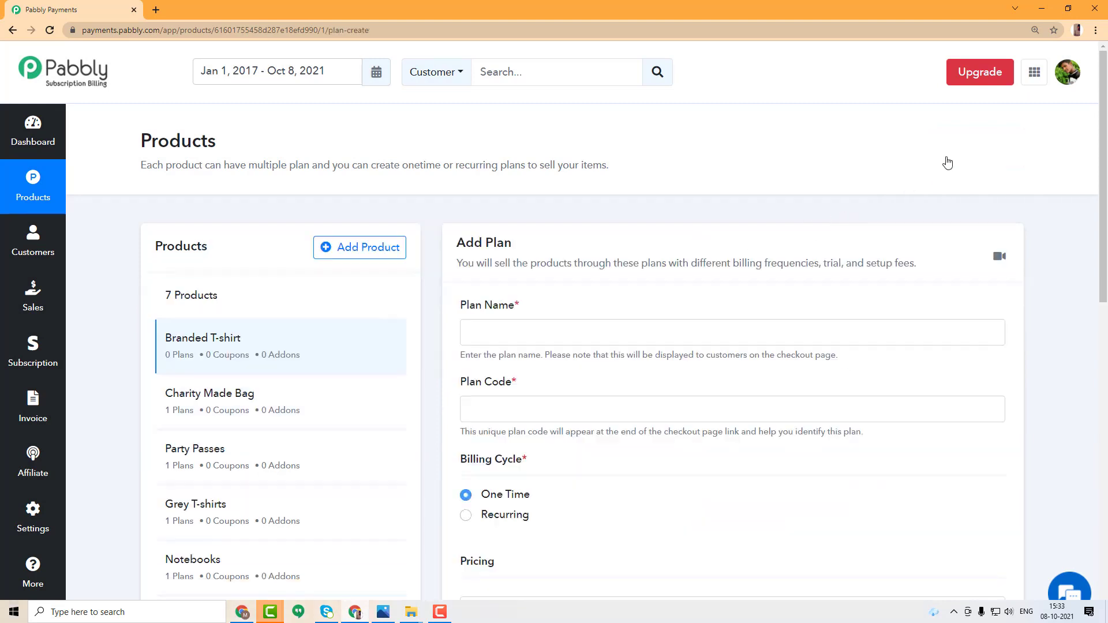
pyautogui.click(572, 339)
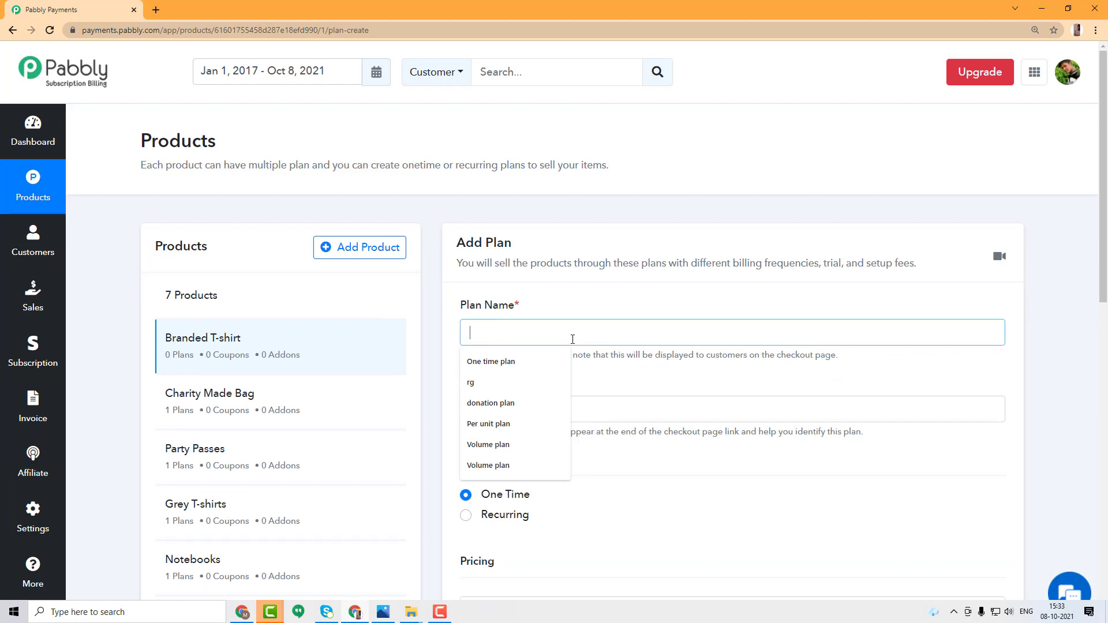
pyautogui.write('Sale')
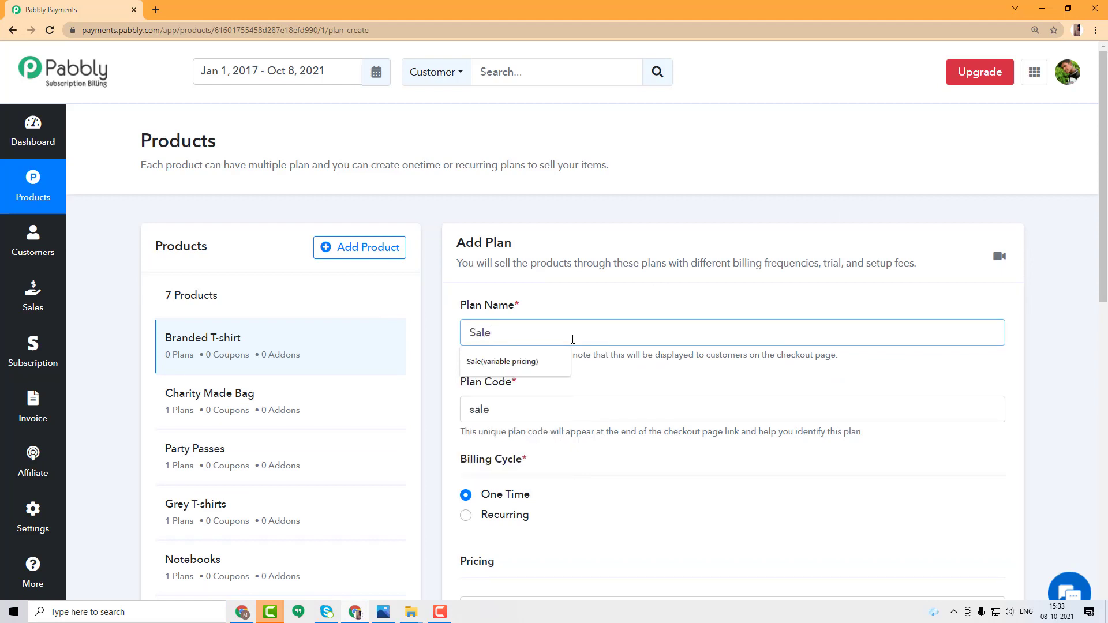
pyautogui.press('Down')
pyautogui.press('Return')
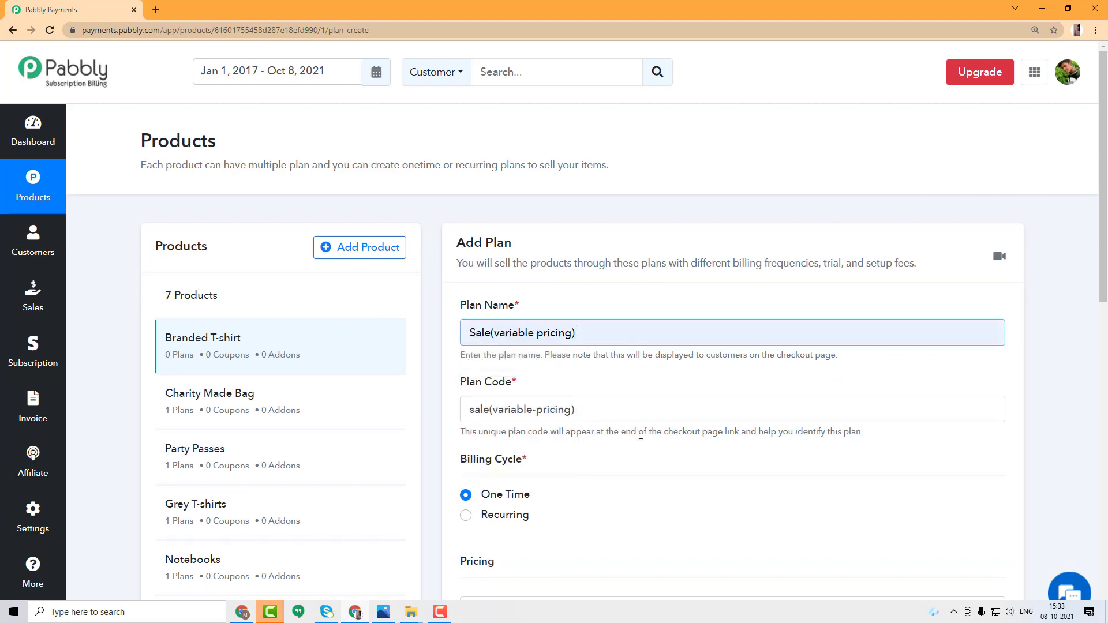
pyautogui.click(640, 413)
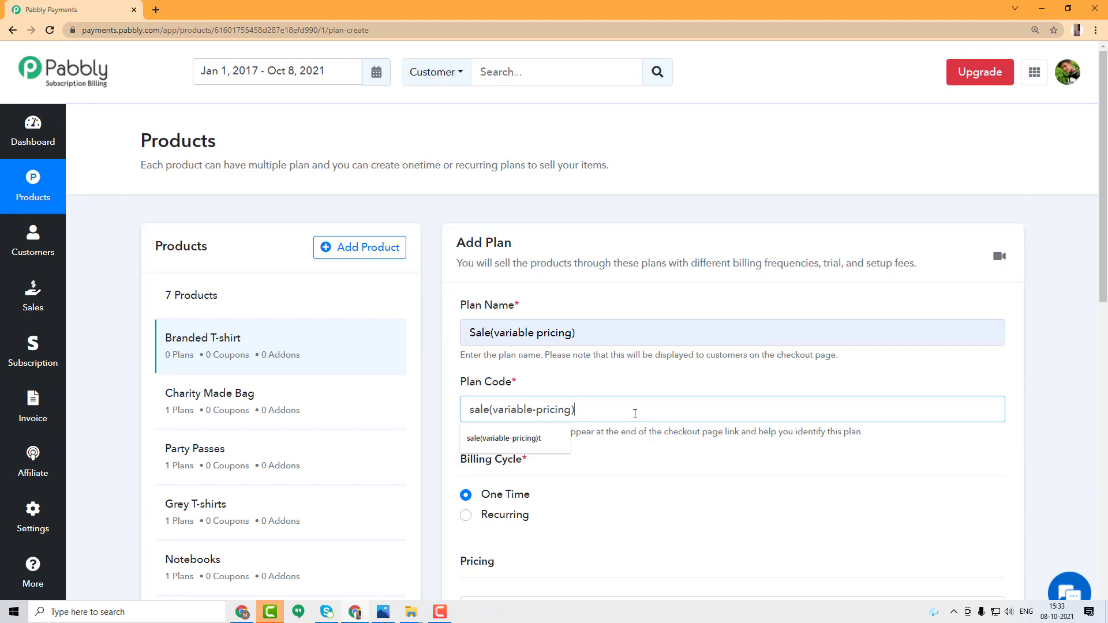
pyautogui.write('gkg')
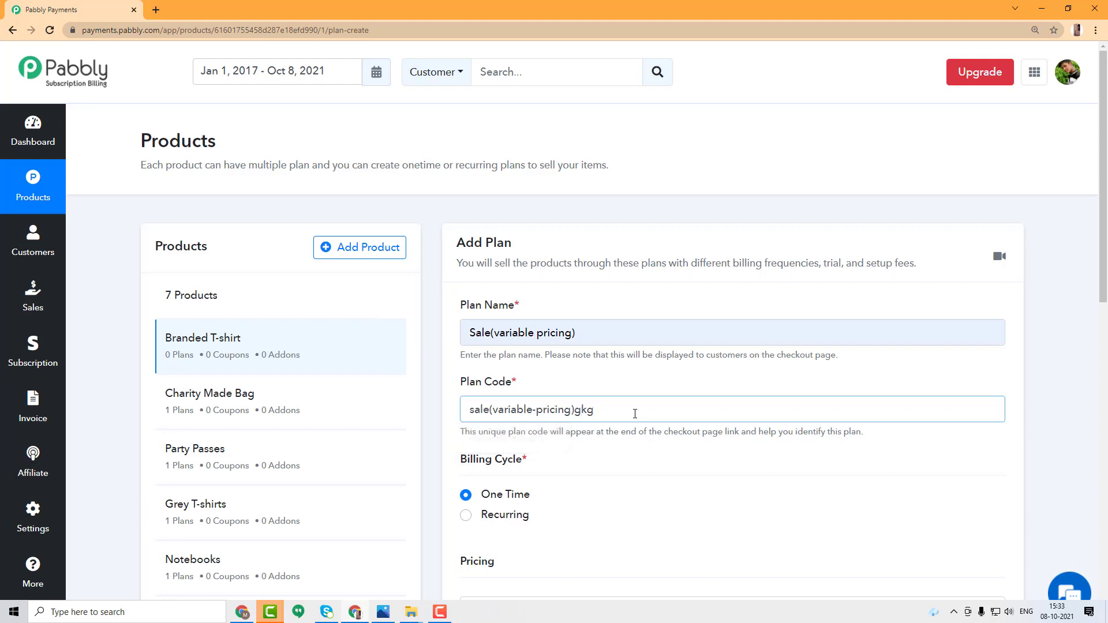
pyautogui.press('BackSpace')
pyautogui.press('BackSpace')
pyautogui.press('BackSpace')
pyautogui.scroll(-3, 629, 404)
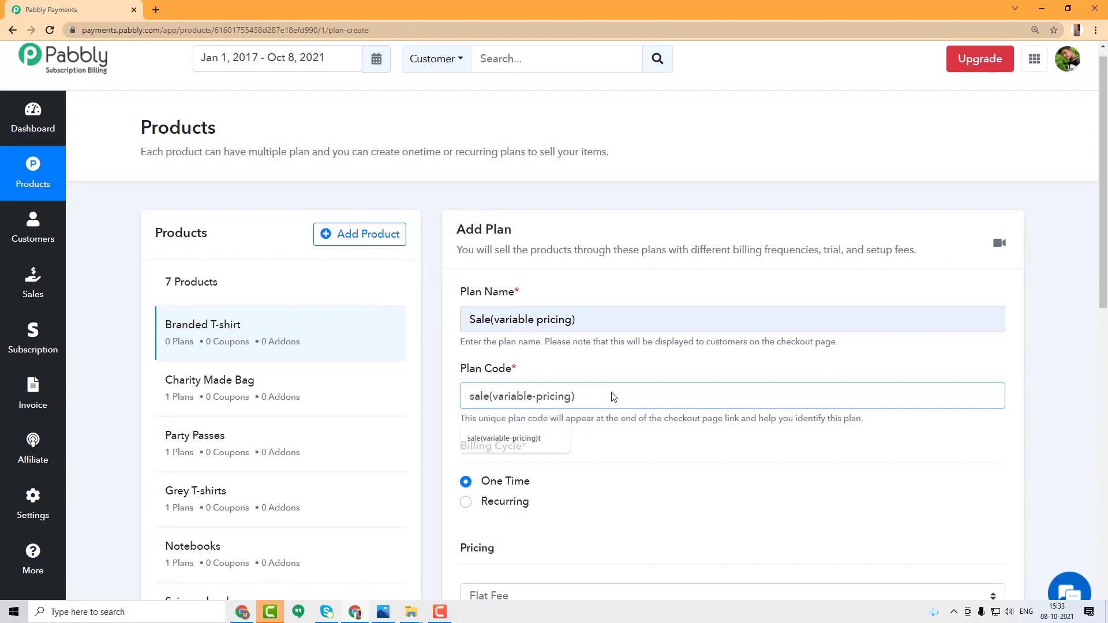
pyautogui.click(593, 360)
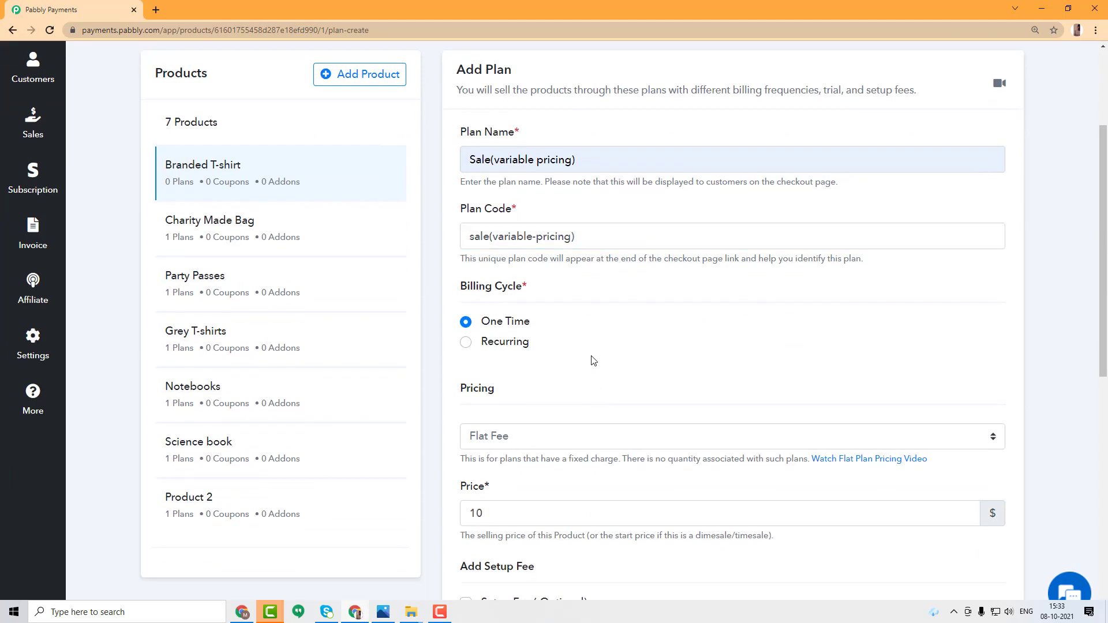
# - Preview the Recurring billing cycle's frequency settings, and return the plan's billing cycle to One Time
pyautogui.click(514, 343)
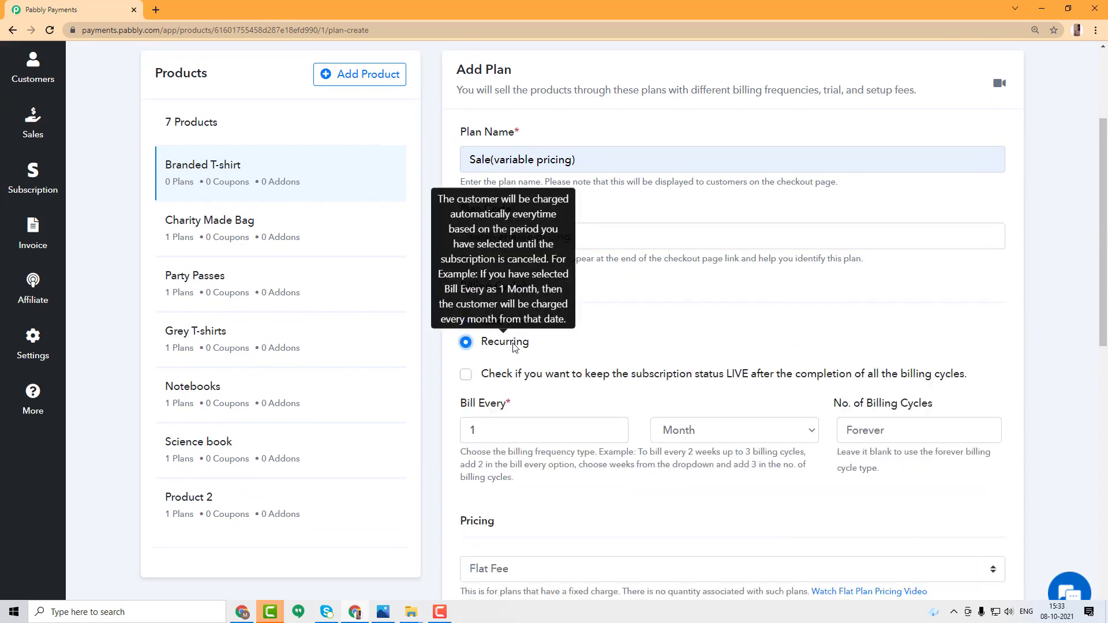
pyautogui.click(717, 436)
pyautogui.click(658, 361)
pyautogui.click(467, 324)
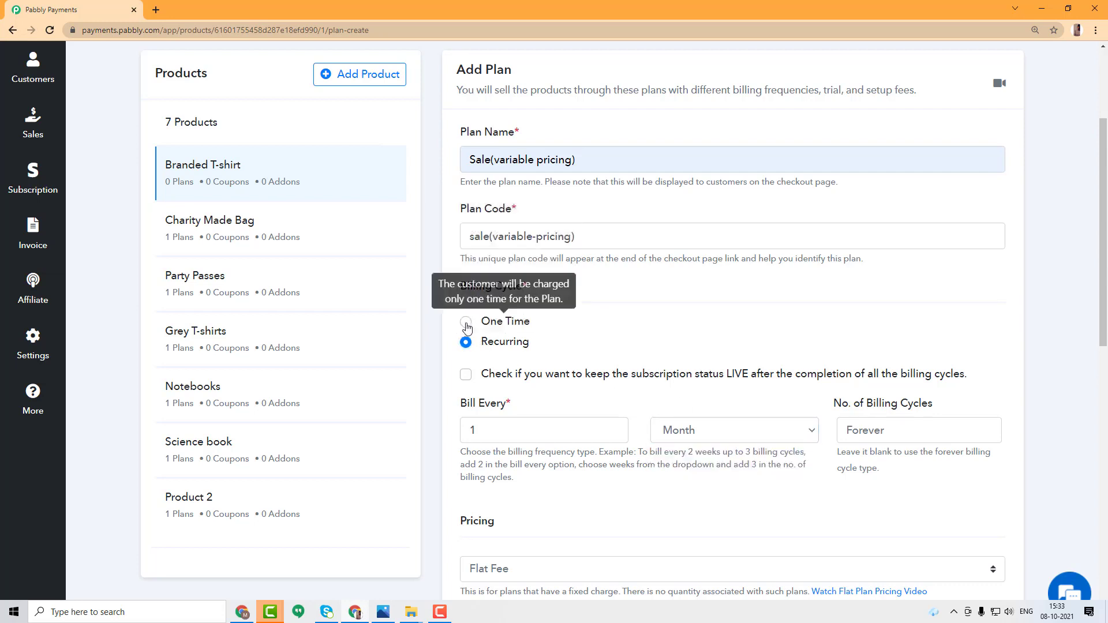
pyautogui.scroll(2, 277, 294)
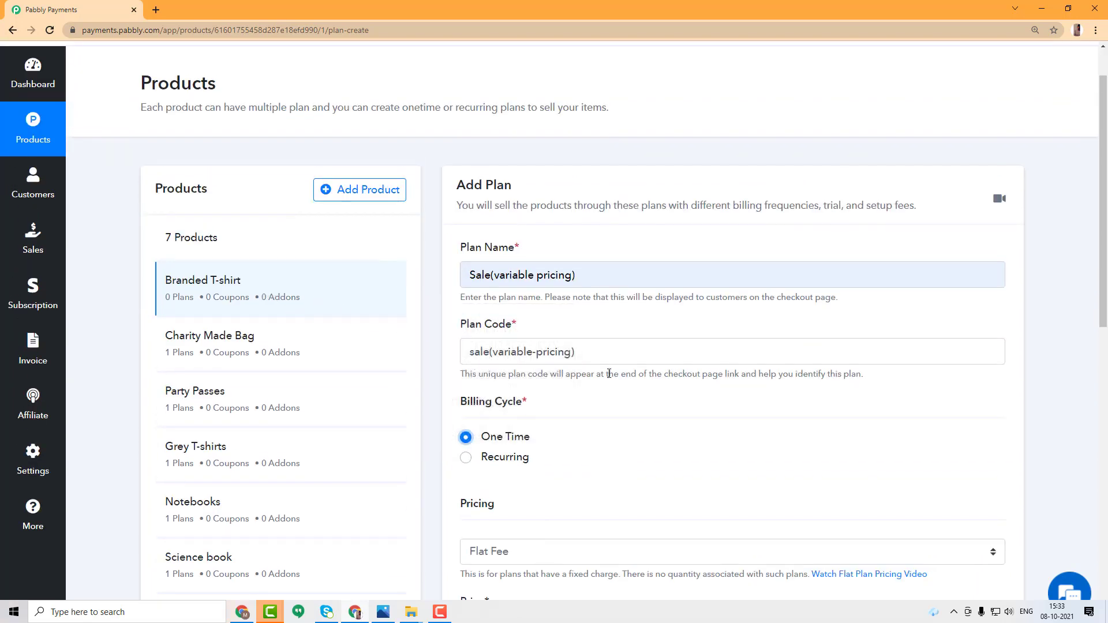
# - Change the plan's pricing type to Variable Pricing (Dimesale/Timesale)
pyautogui.scroll(-3, 611, 467)
pyautogui.click(526, 369)
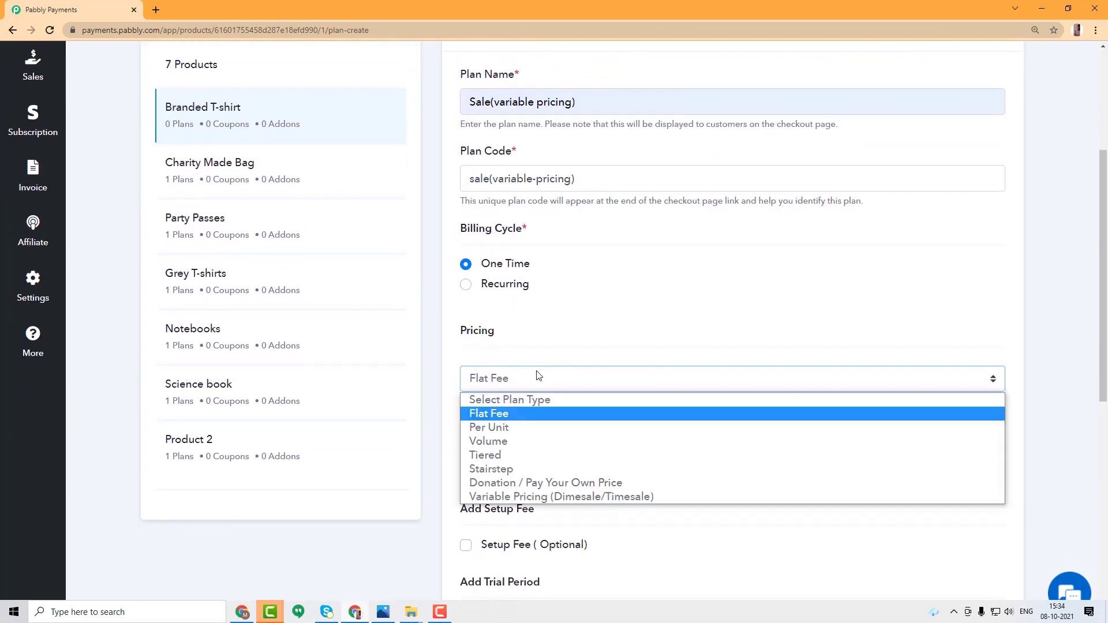
pyautogui.click(536, 497)
pyautogui.scroll(-1, 559, 436)
pyautogui.scroll(-2, 571, 404)
# - Set the plan's starting price to $100 and the price increase amount to $5
pyautogui.click(584, 355)
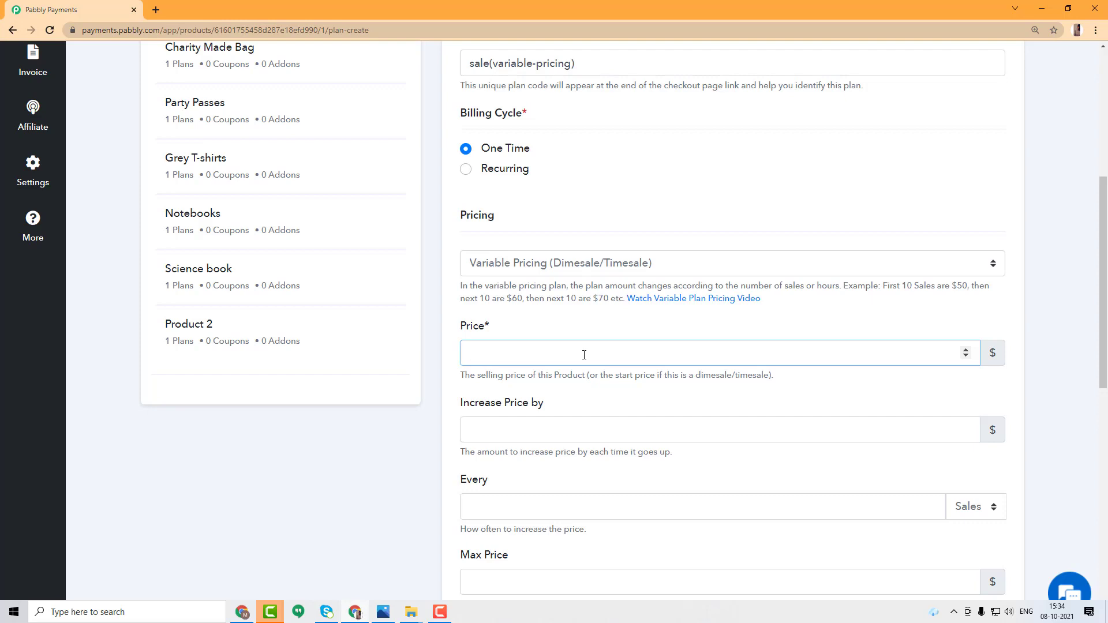
pyautogui.write('100')
pyautogui.scroll(-1, 584, 355)
pyautogui.click(490, 370)
pyautogui.write('5')
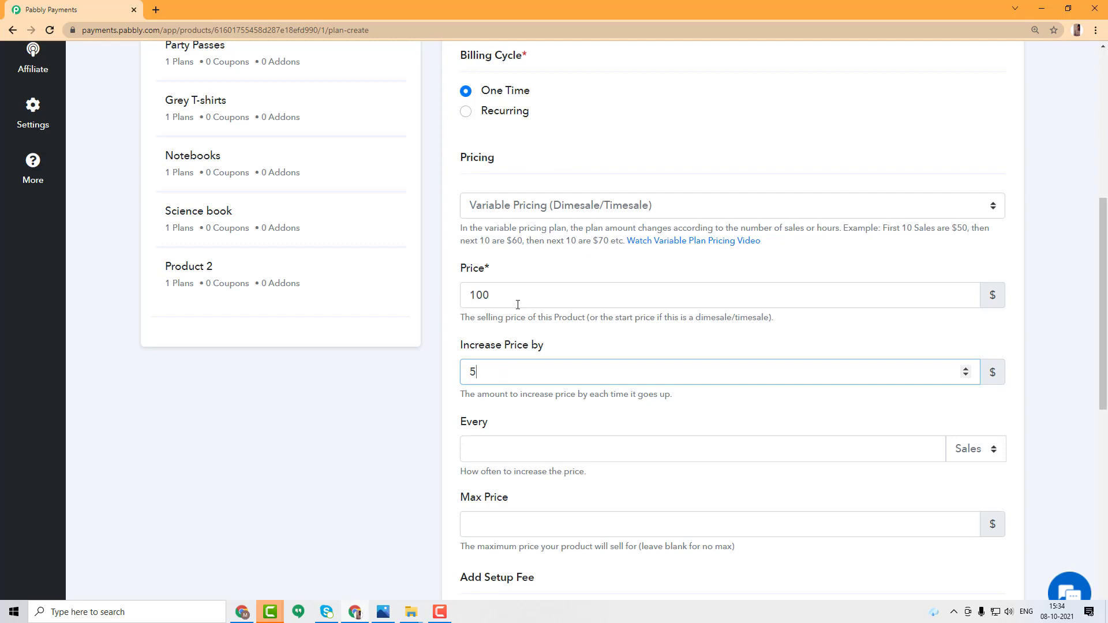
# - Try an hour-based price increase interval, with values of 1 and 24 hours
pyautogui.press('Tab')
pyautogui.scroll(-3, 580, 415)
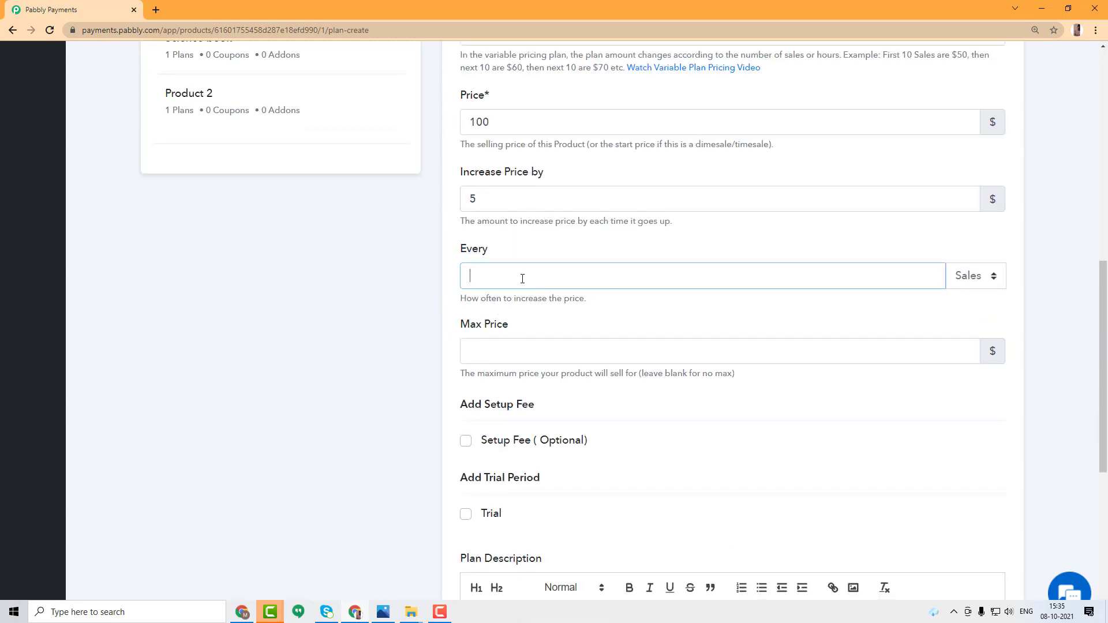
pyautogui.click(959, 283)
pyautogui.click(969, 310)
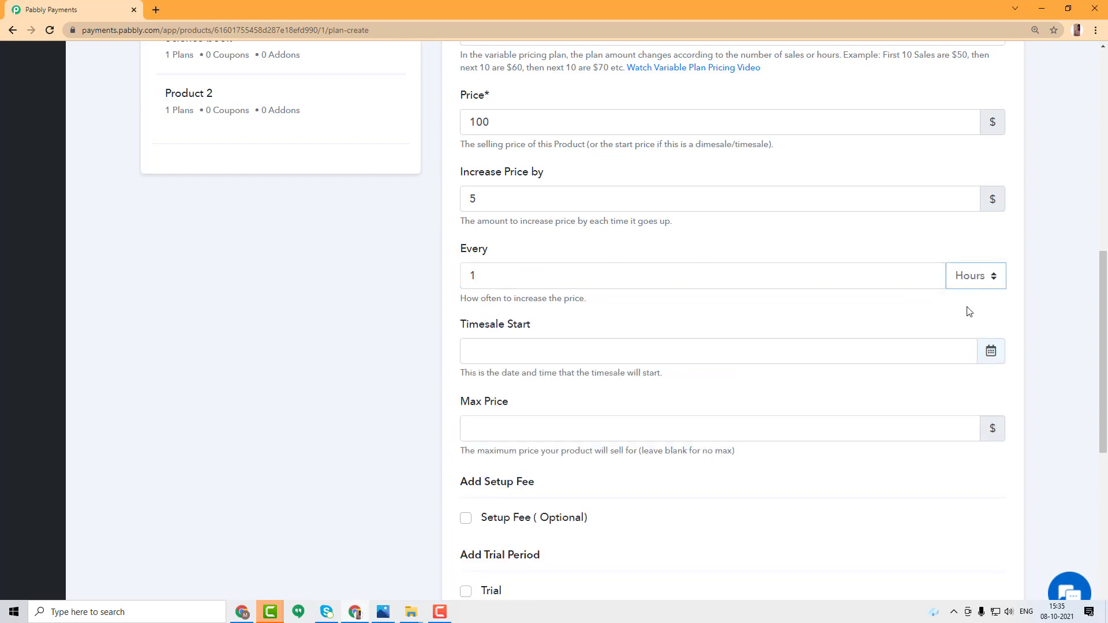
pyautogui.click(812, 278)
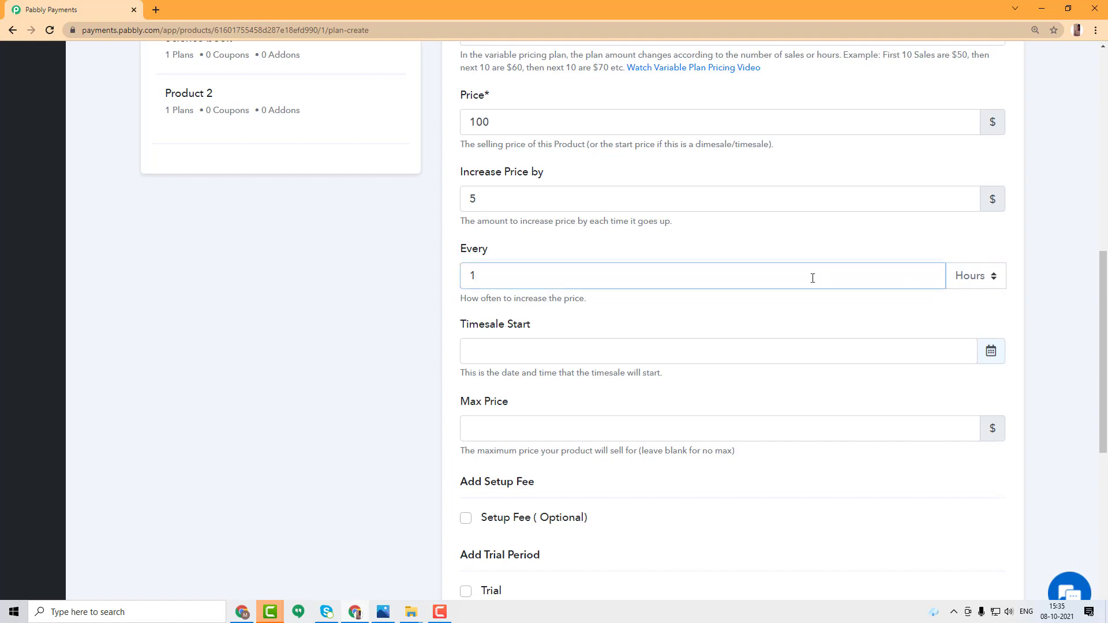
pyautogui.press('BackSpace')
pyautogui.write('24')
pyautogui.press('BackSpace')
pyautogui.press('BackSpace')
# - Set the price to increase every 1 sale, with a maximum price of $150
pyautogui.write('1')
pyautogui.click(966, 283)
pyautogui.click(964, 300)
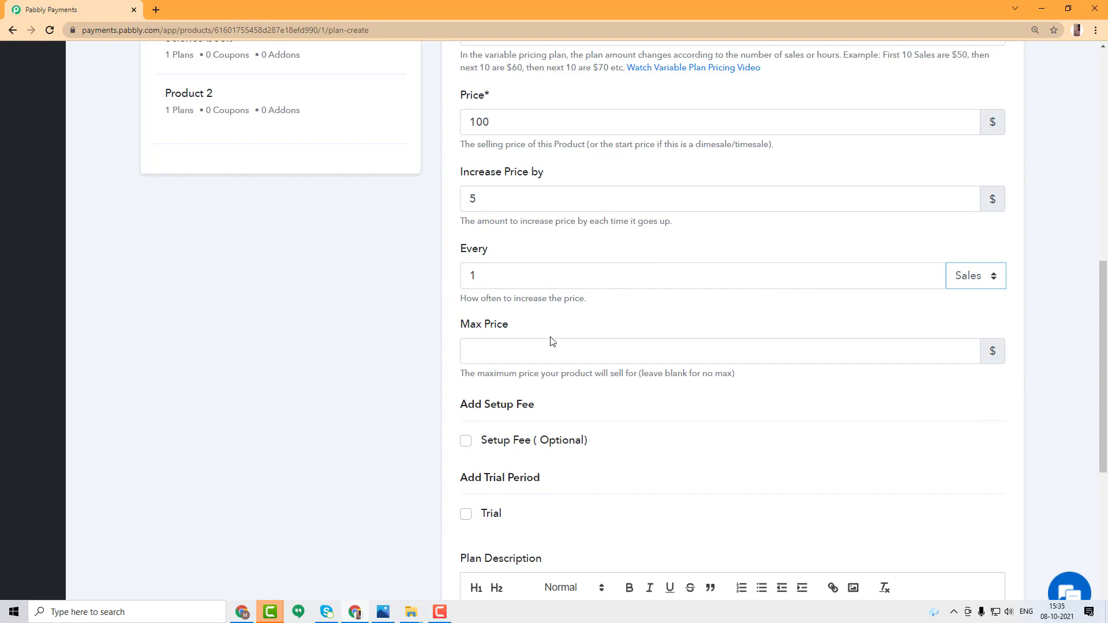
pyautogui.click(559, 349)
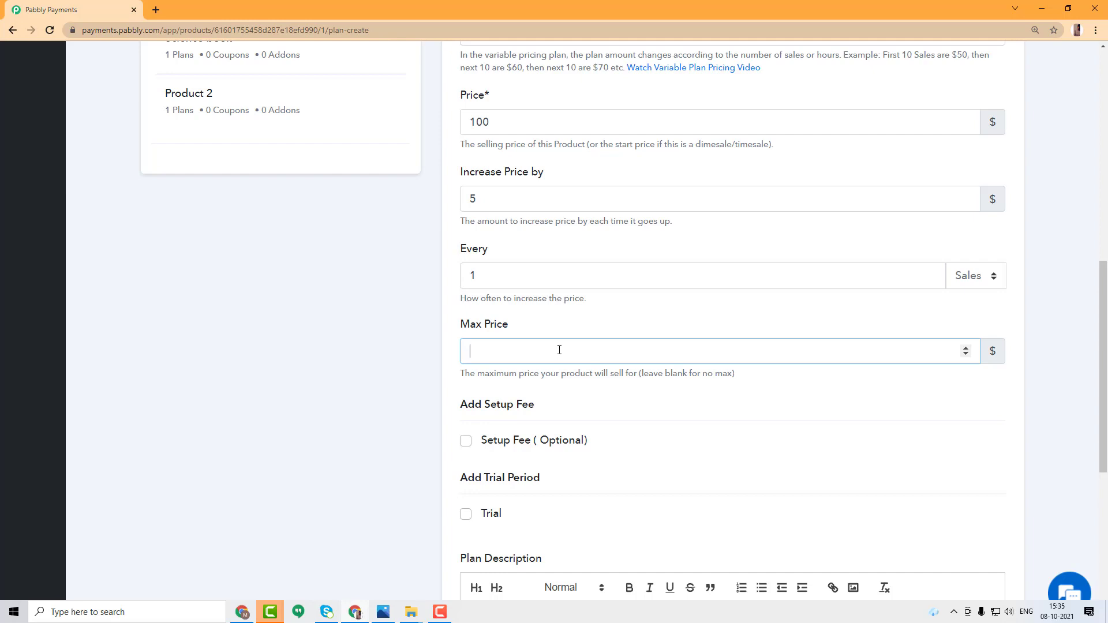
pyautogui.write('150')
pyautogui.click(497, 334)
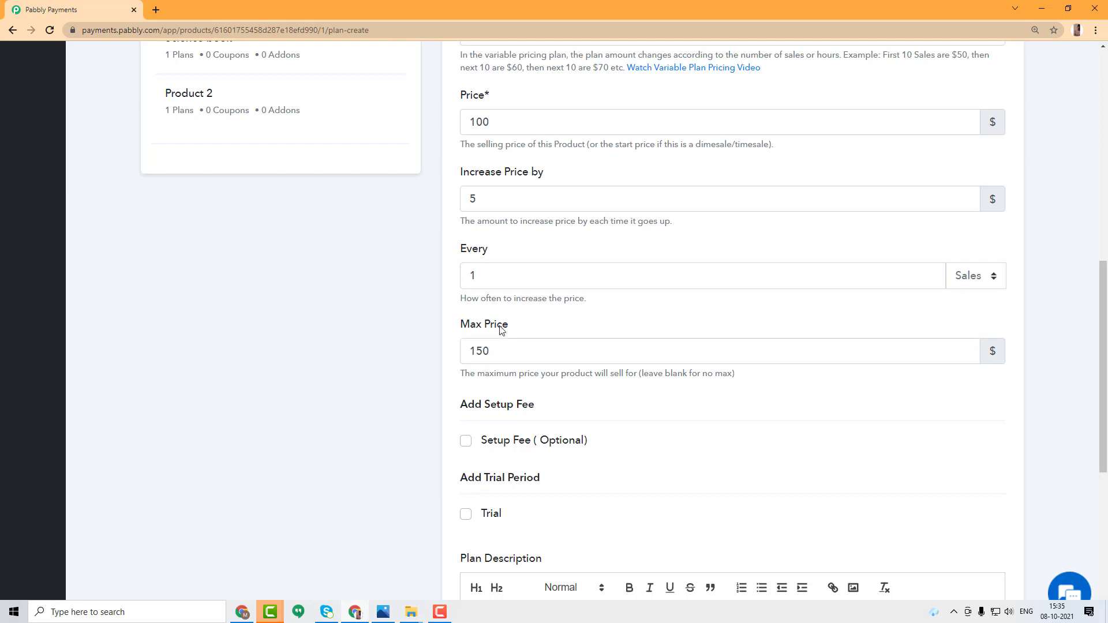
# - Preview the optional setup fee and trial period settings, leaving both disabled
pyautogui.scroll(-3, 506, 323)
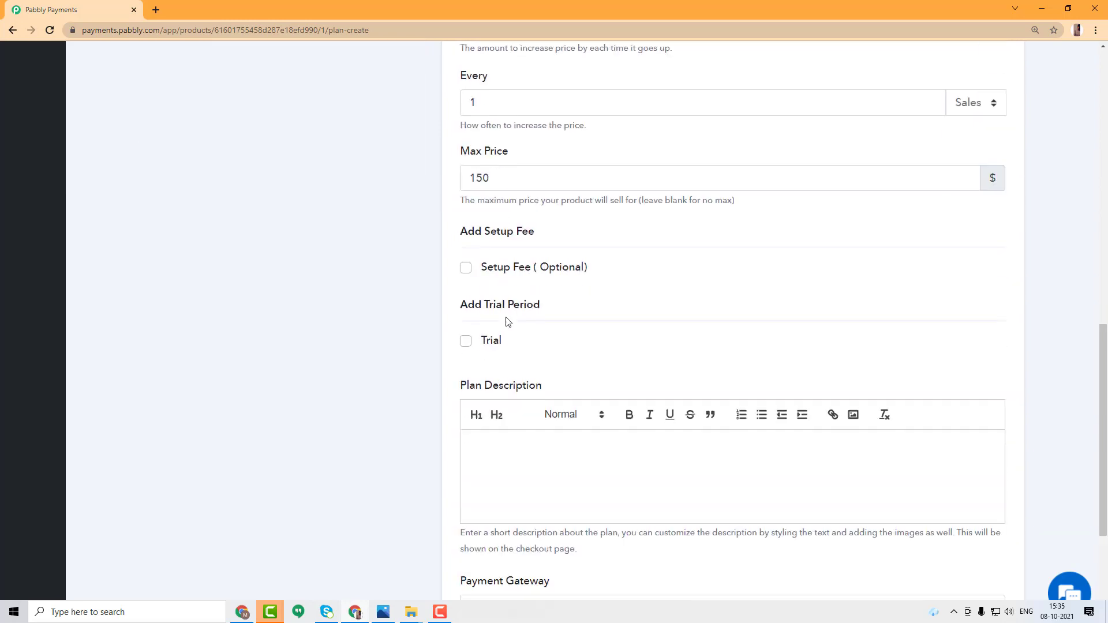
pyautogui.click(465, 269)
pyautogui.click(466, 268)
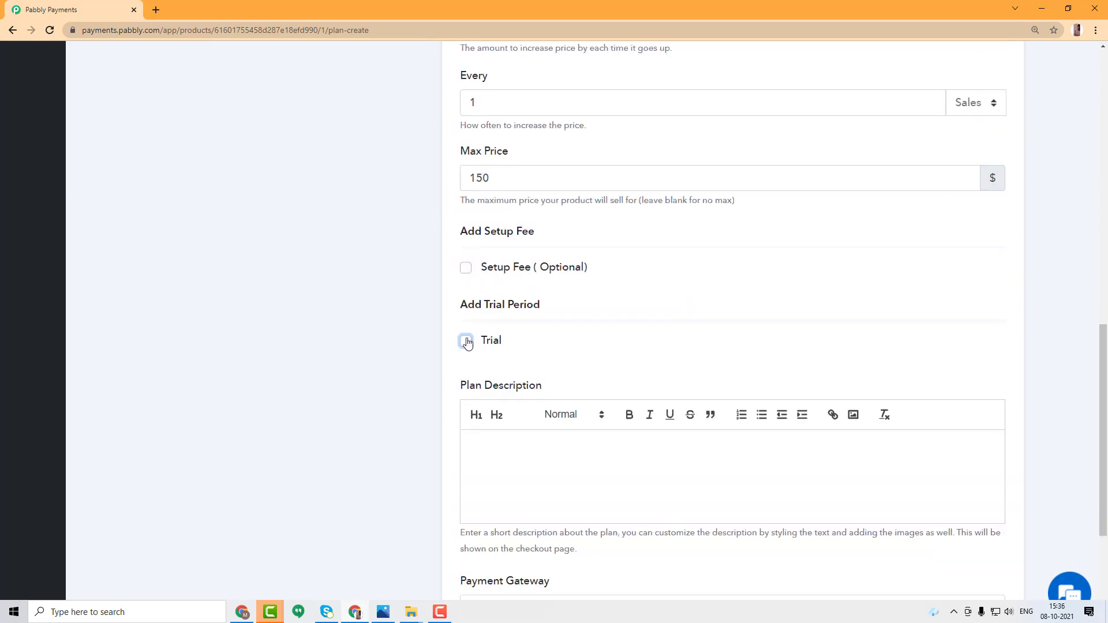
pyautogui.click(467, 270)
pyautogui.click(467, 270)
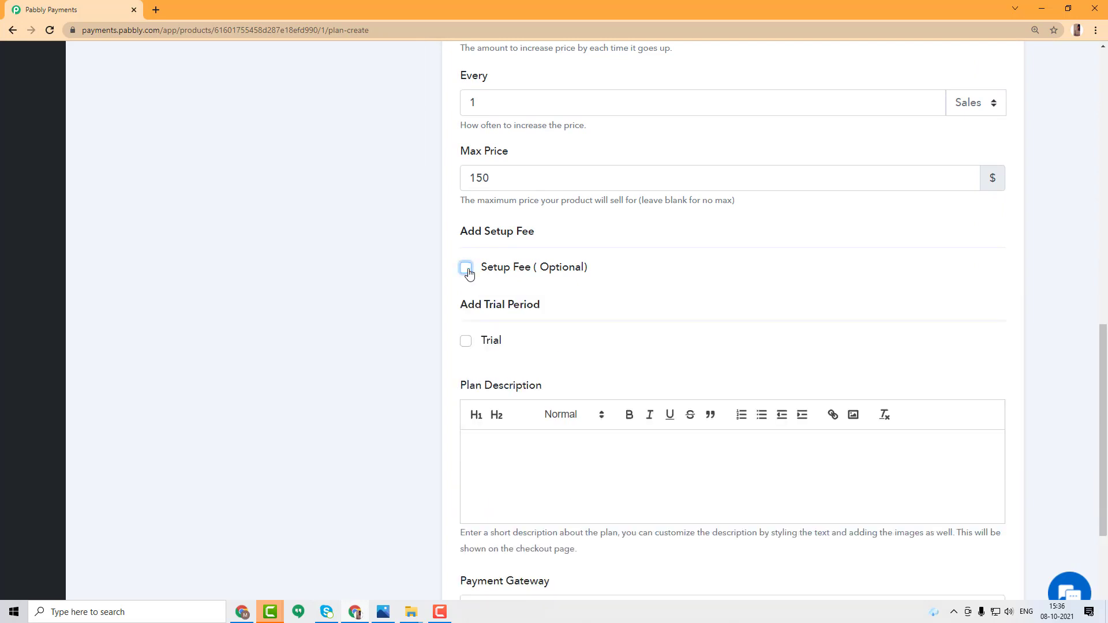
pyautogui.click(466, 341)
pyautogui.click(466, 341)
# - Enter the plan description "The price will increase by $5 after every 1 sale."
pyautogui.scroll(-2, 467, 341)
pyautogui.click(519, 358)
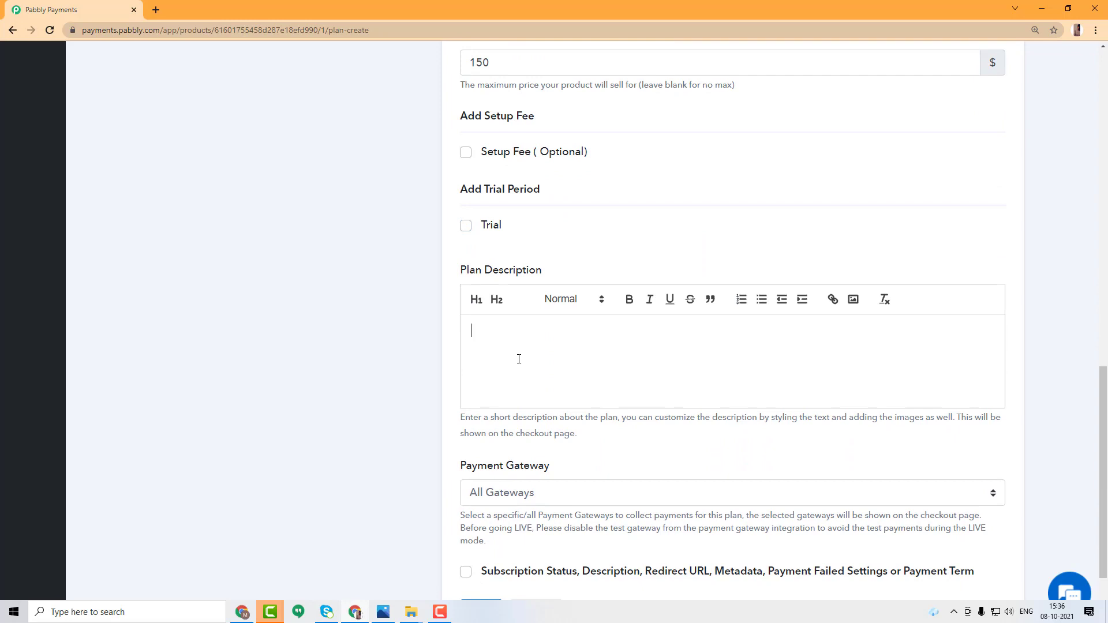
pyautogui.write('The price will increase by $5 after every 1 sale.')
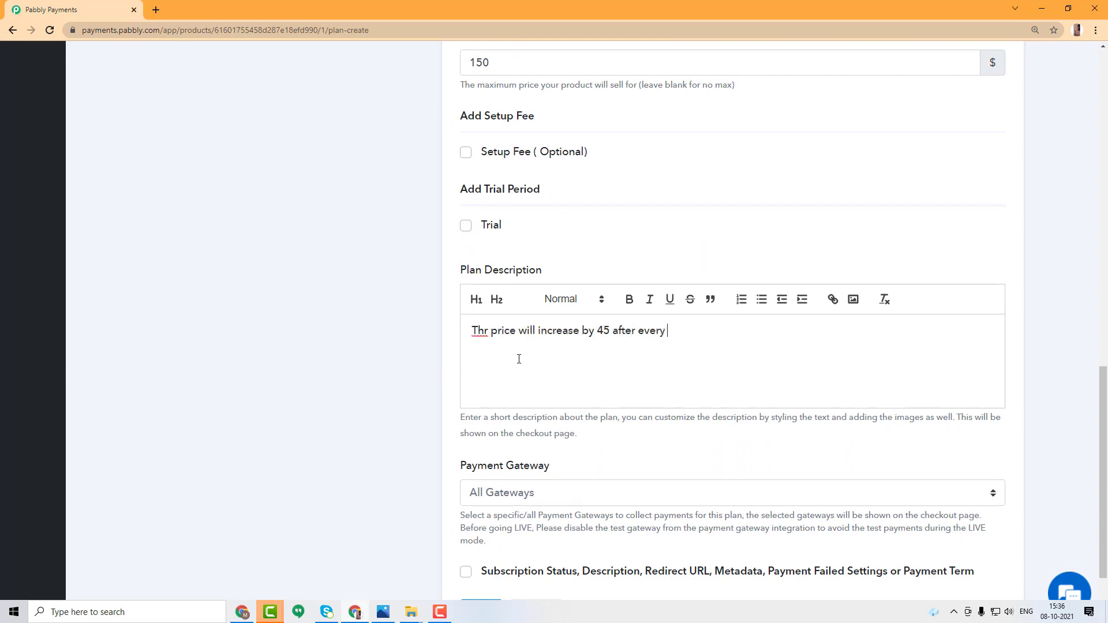
# - Preview the gateways offered by the Selected Gateway option, and set the plan's payment gateway back to All Gateways
pyautogui.scroll(-2, 534, 316)
pyautogui.click(575, 398)
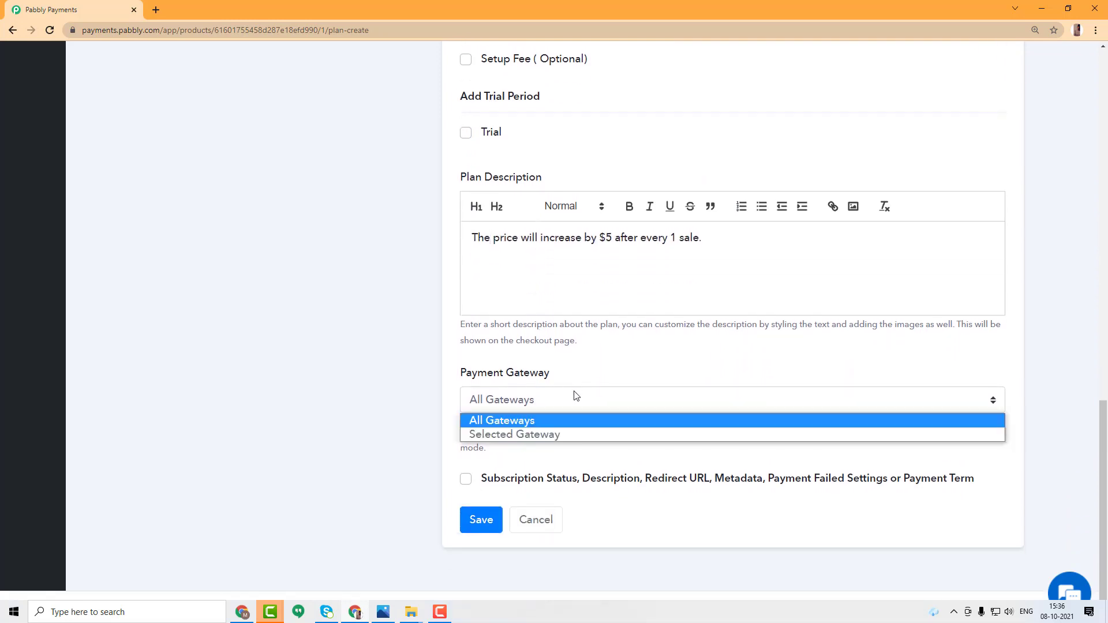
pyautogui.click(573, 434)
pyautogui.click(588, 495)
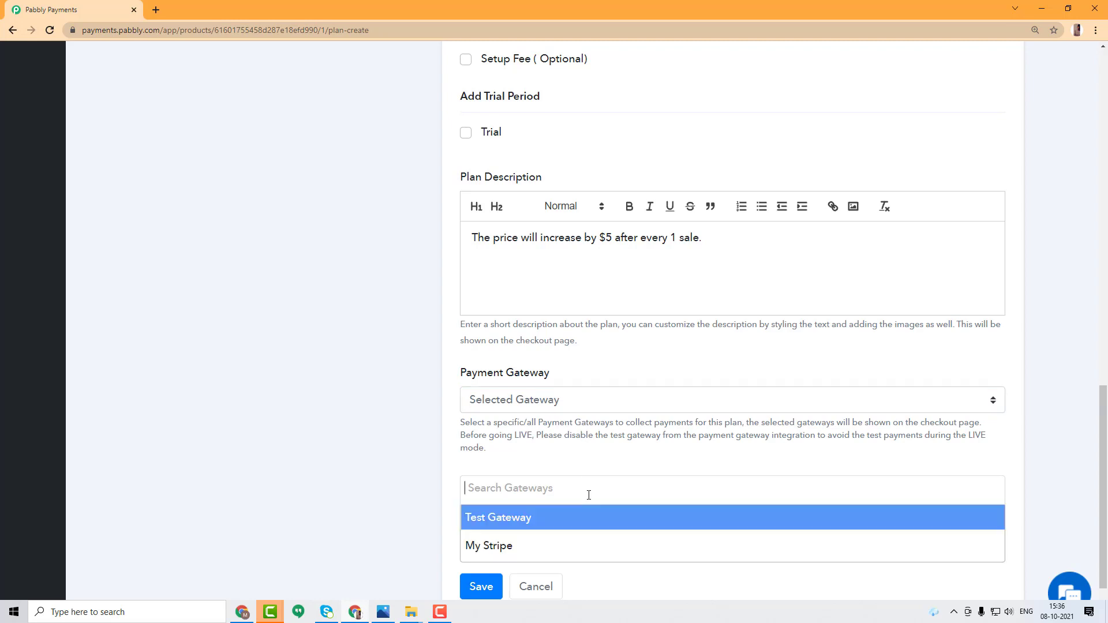
pyautogui.click(576, 402)
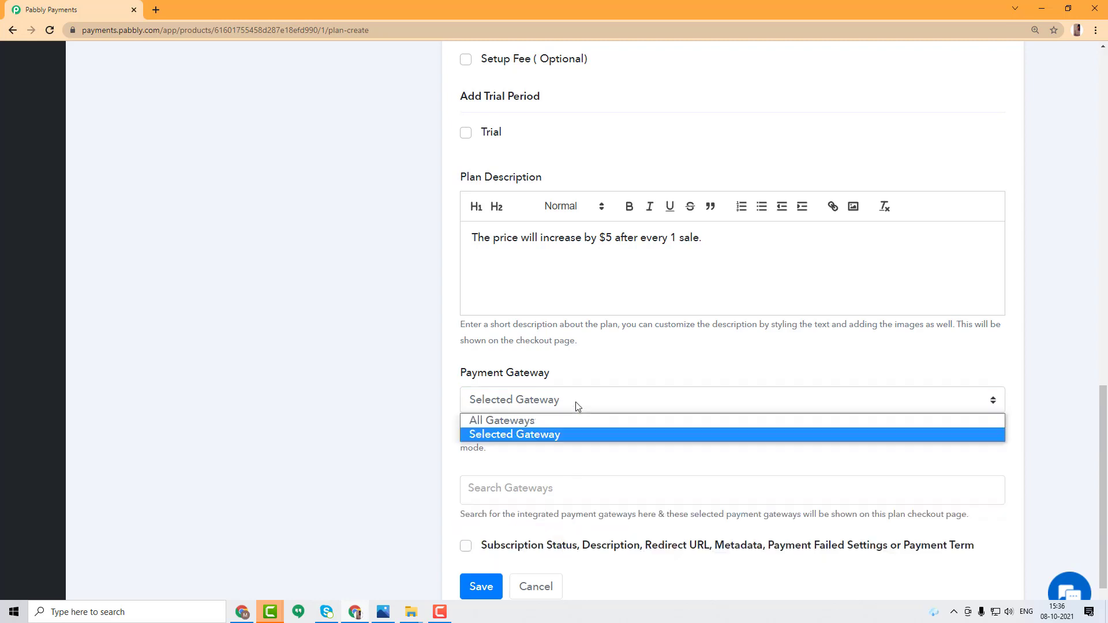
pyautogui.click(576, 419)
# - Save the plan and preview its checkout page, checking the product name, plan name and price
pyautogui.click(491, 524)
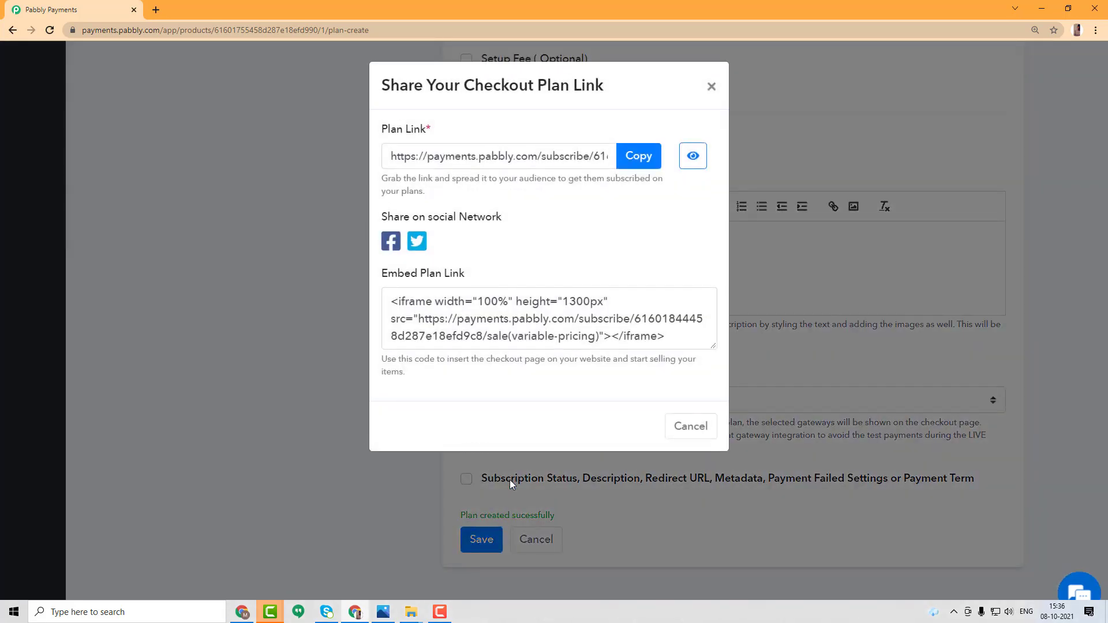
pyautogui.click(692, 156)
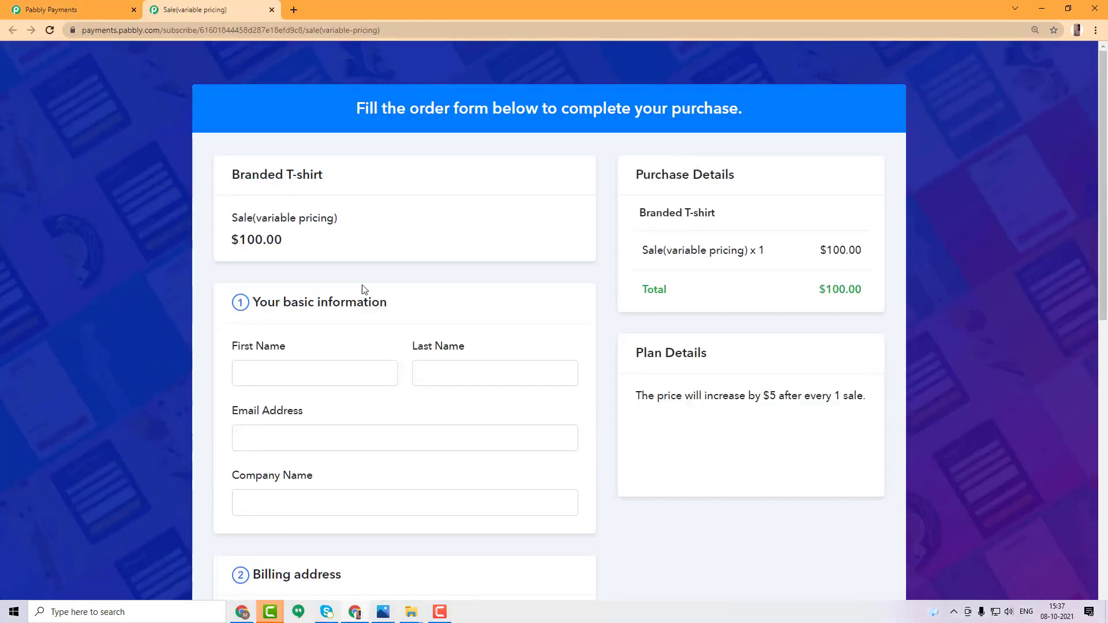
pyautogui.tripleClick(288, 205)
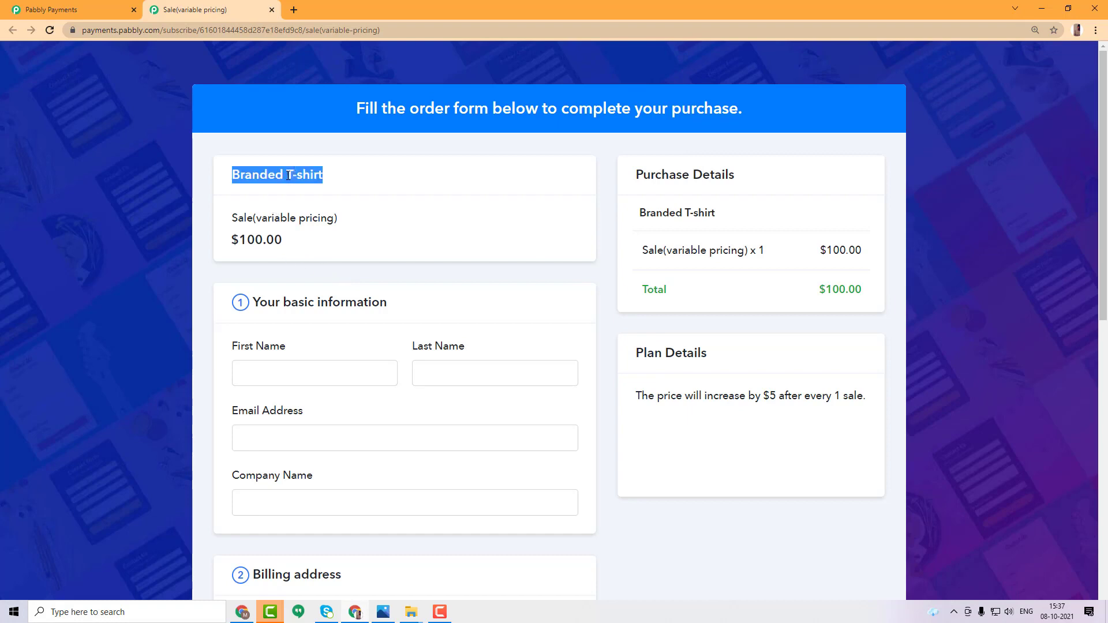
pyautogui.doubleClick(281, 218)
pyautogui.tripleClick(281, 218)
pyautogui.tripleClick(252, 240)
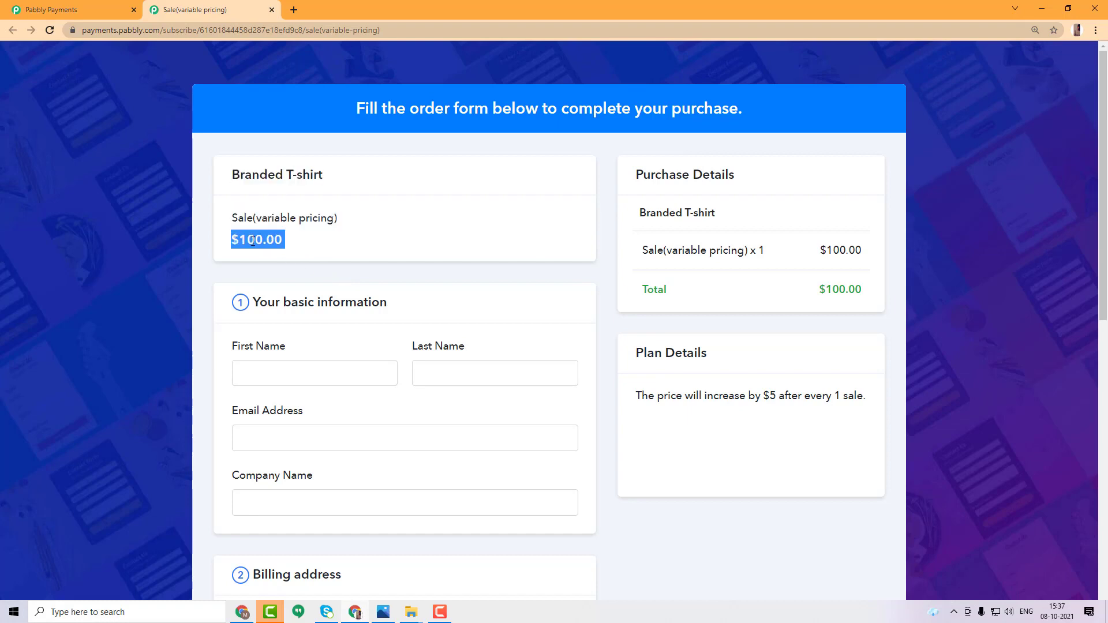
# - Fill in the customer's first name, last name and email address under the checkout form's basic information
pyautogui.scroll(-1, 253, 241)
pyautogui.click(314, 314)
pyautogui.click(271, 343)
pyautogui.click(473, 314)
pyautogui.click(450, 343)
pyautogui.click(367, 383)
pyautogui.click(313, 409)
# - Complete the purchase through the payment section and decline saving the card in the browser
pyautogui.scroll(-10, 313, 409)
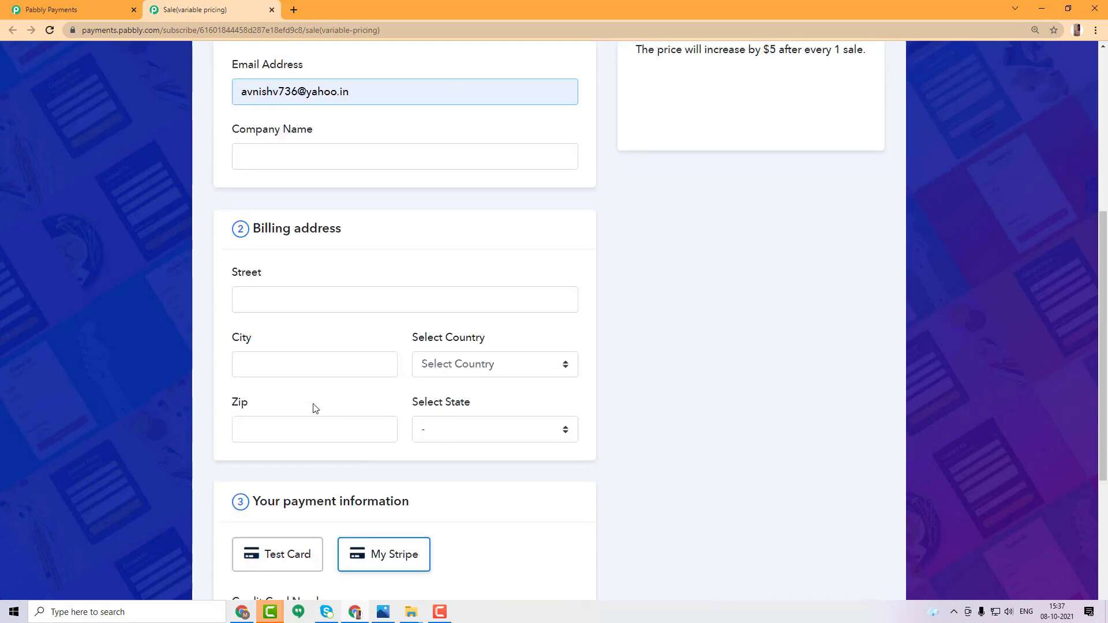
pyautogui.click(291, 277)
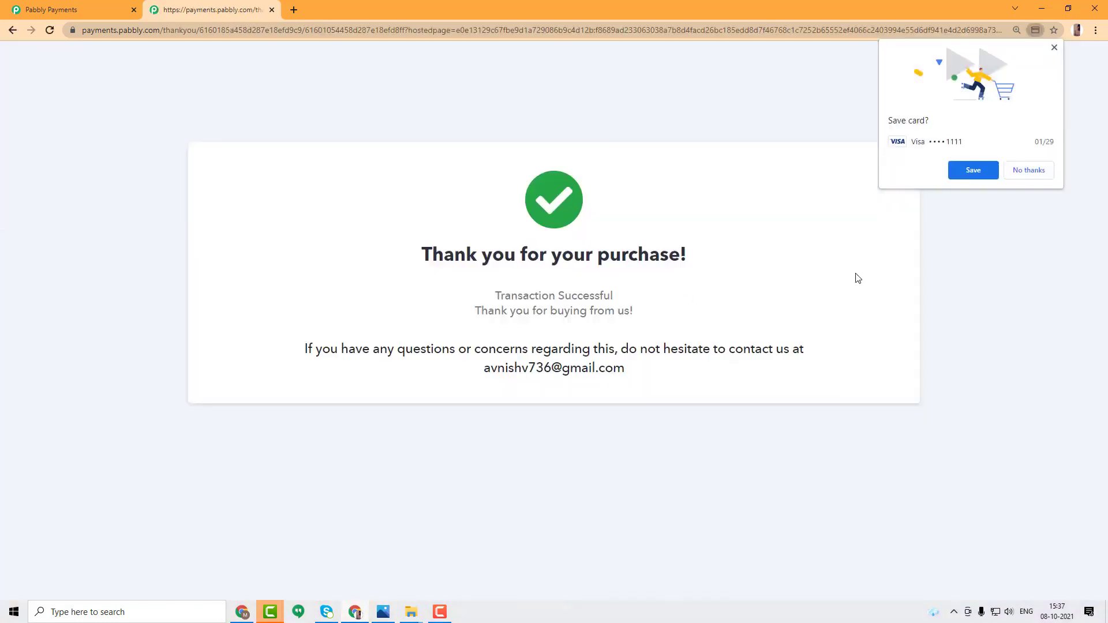
pyautogui.click(1018, 168)
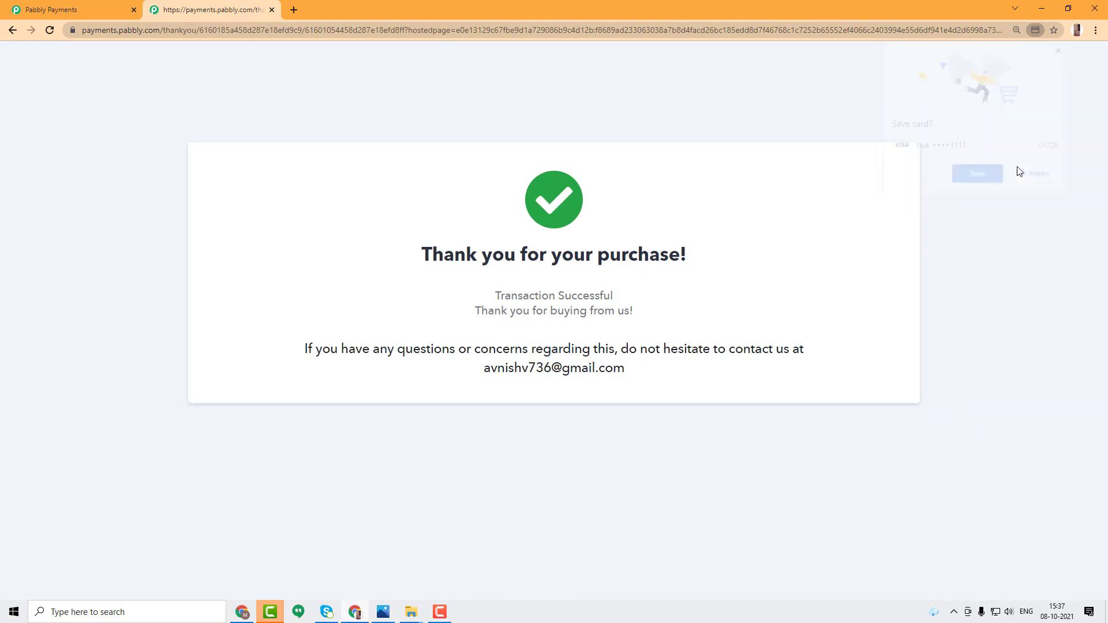
# - Preview the plan's checkout page again to check the price after one sale, and close the share dialog to return to the product's plans
pyautogui.click(104, 10)
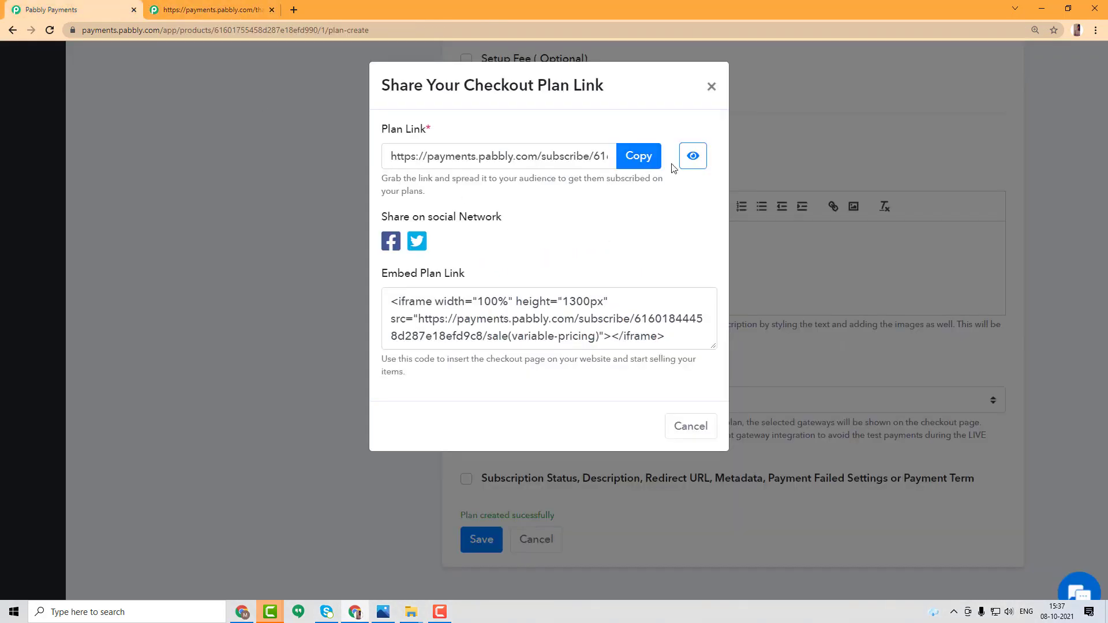
pyautogui.click(692, 156)
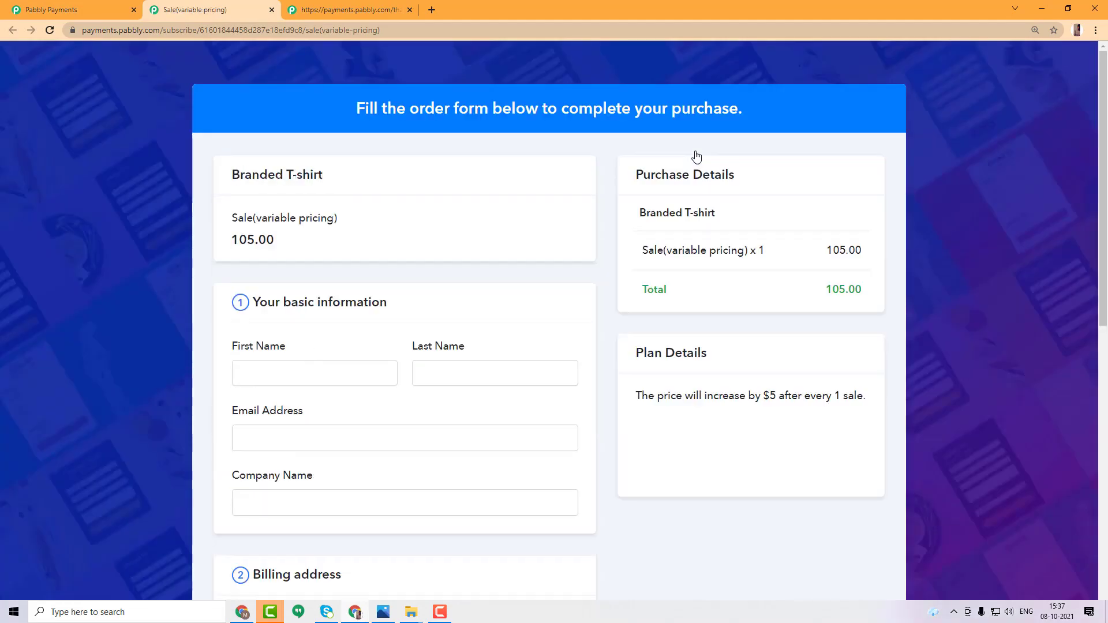
pyautogui.tripleClick(245, 239)
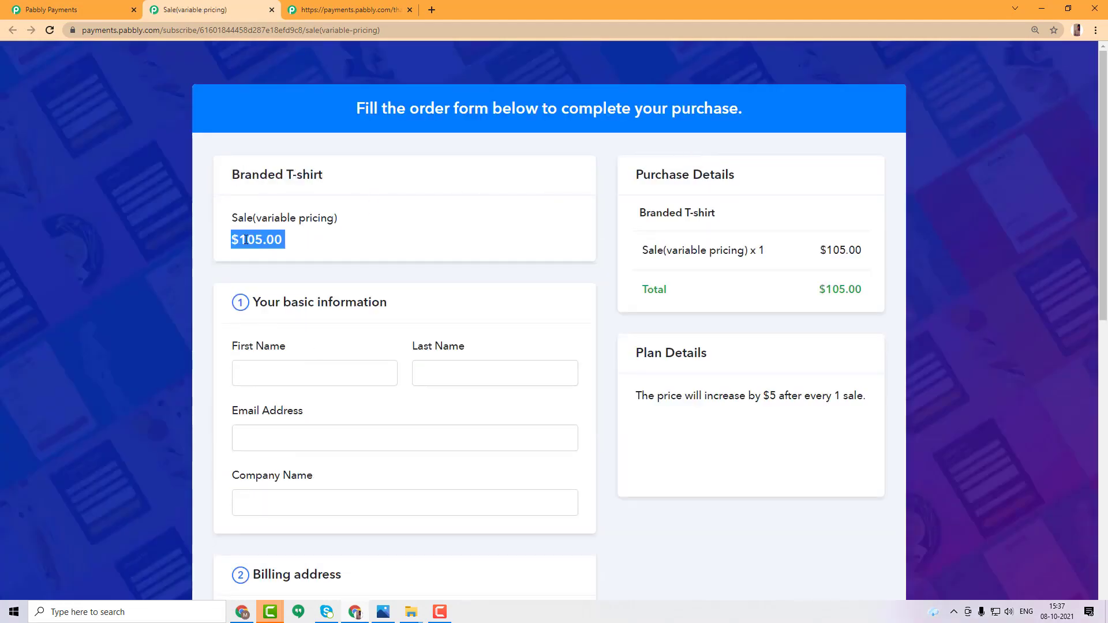
pyautogui.click(332, 246)
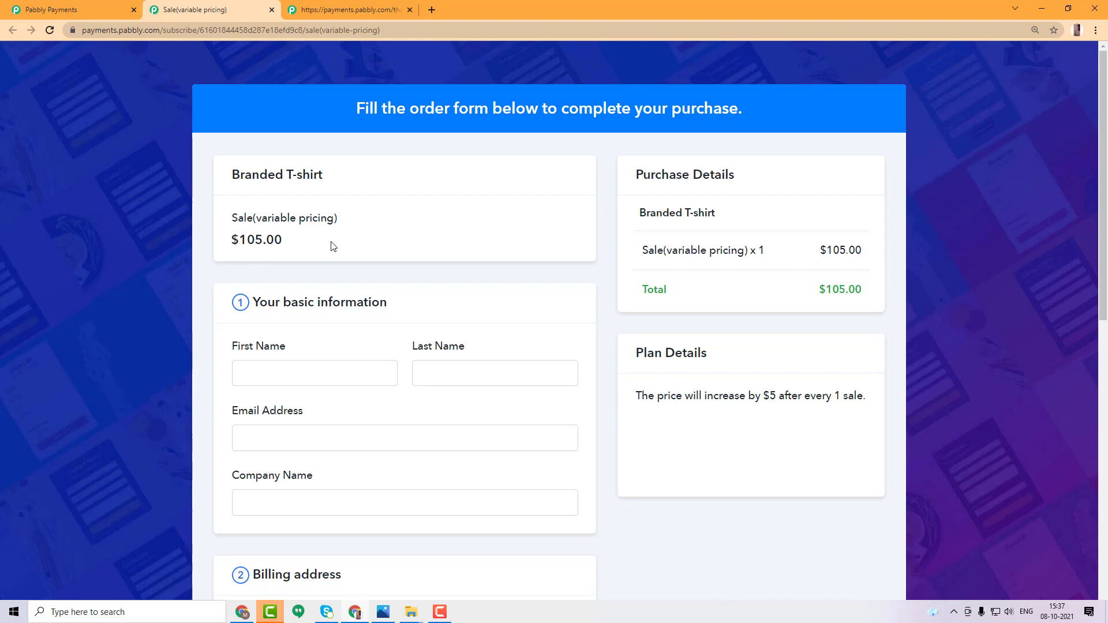
pyautogui.click(62, 8)
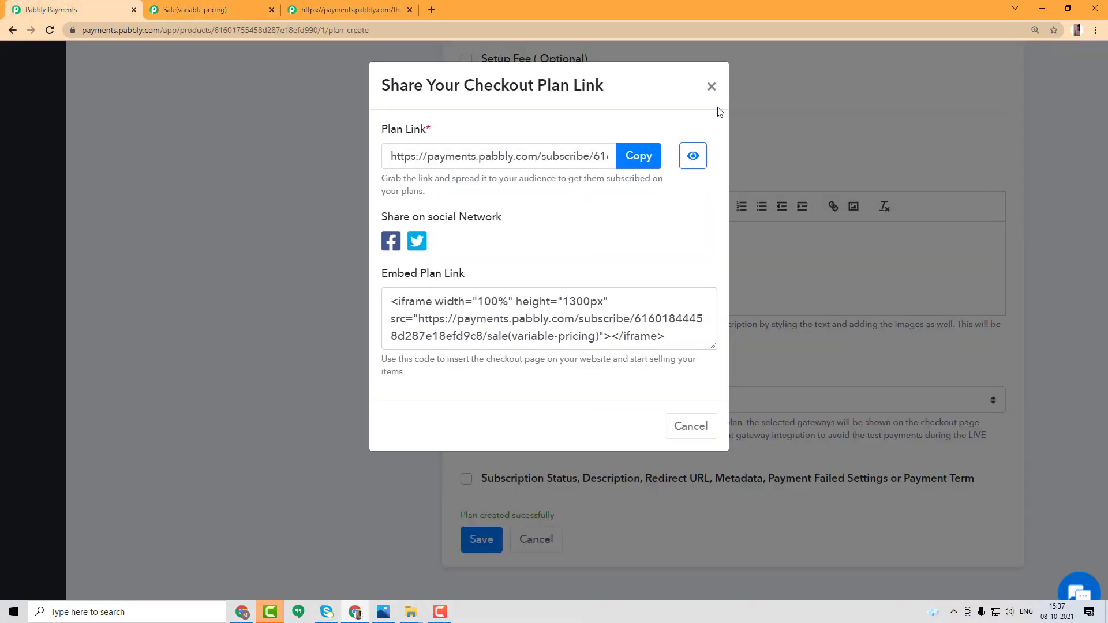
pyautogui.click(711, 86)
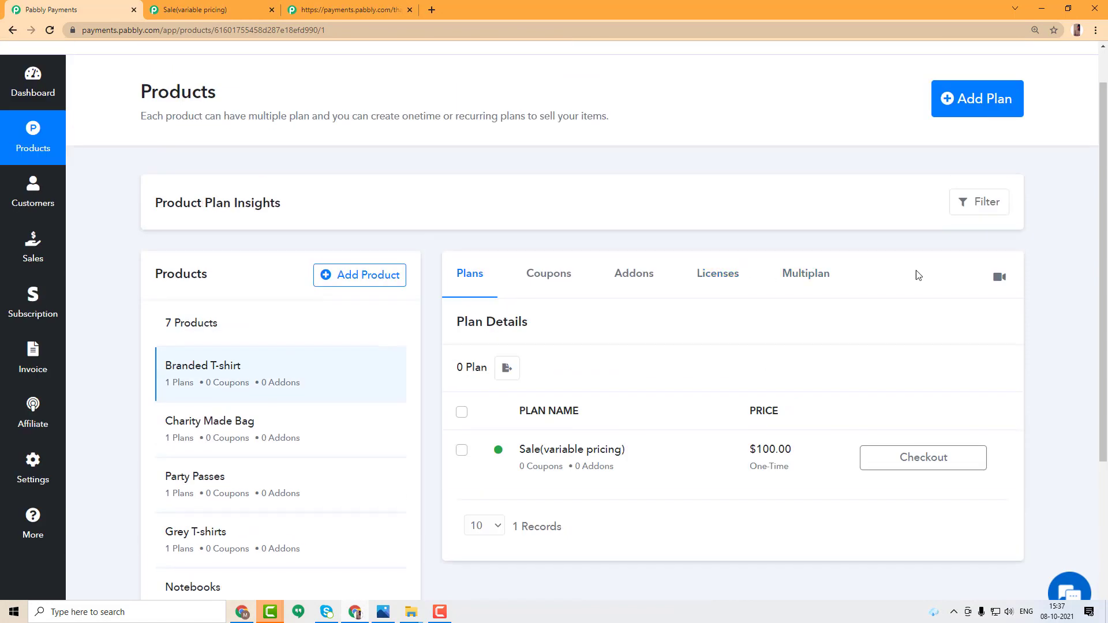